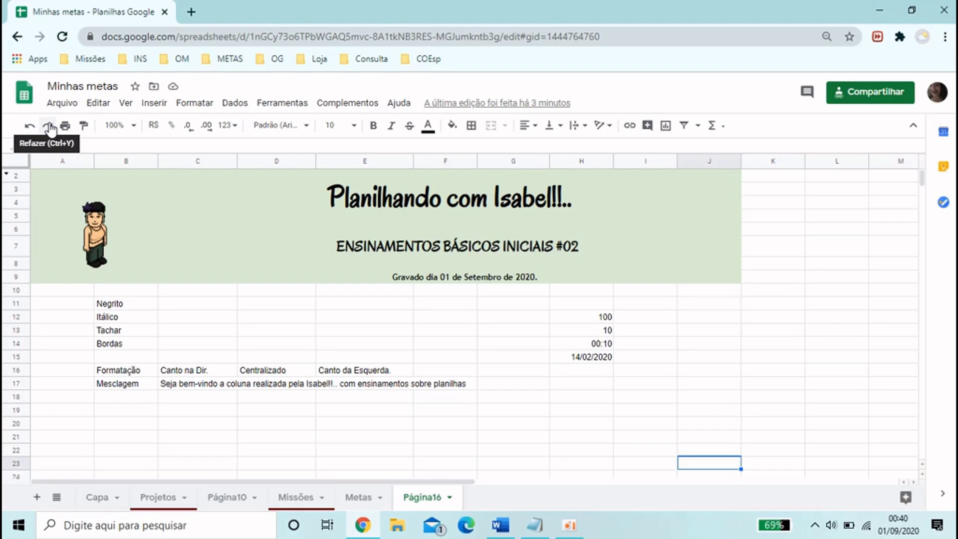
{"action": "left_click", "coordinate": [131, 127]}
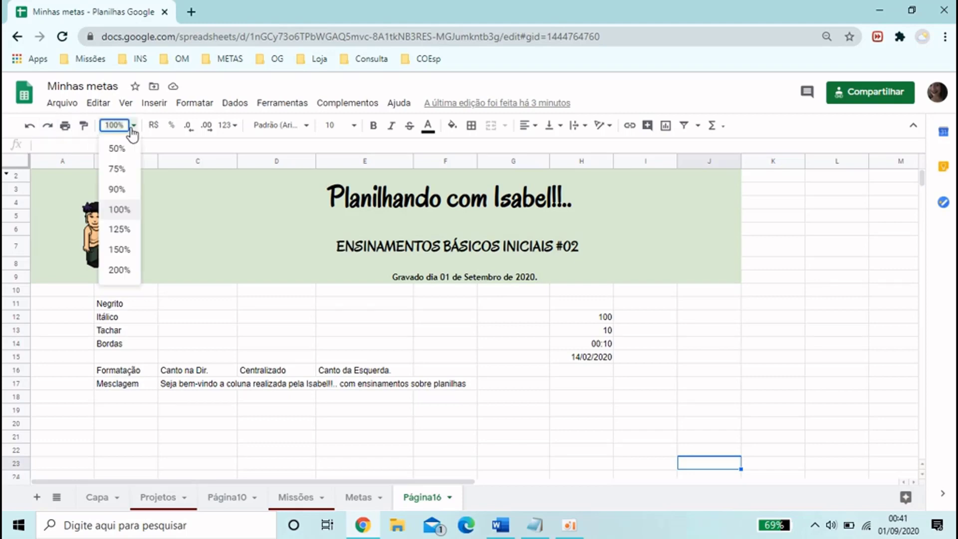
{"action": "left_click", "coordinate": [118, 190]}
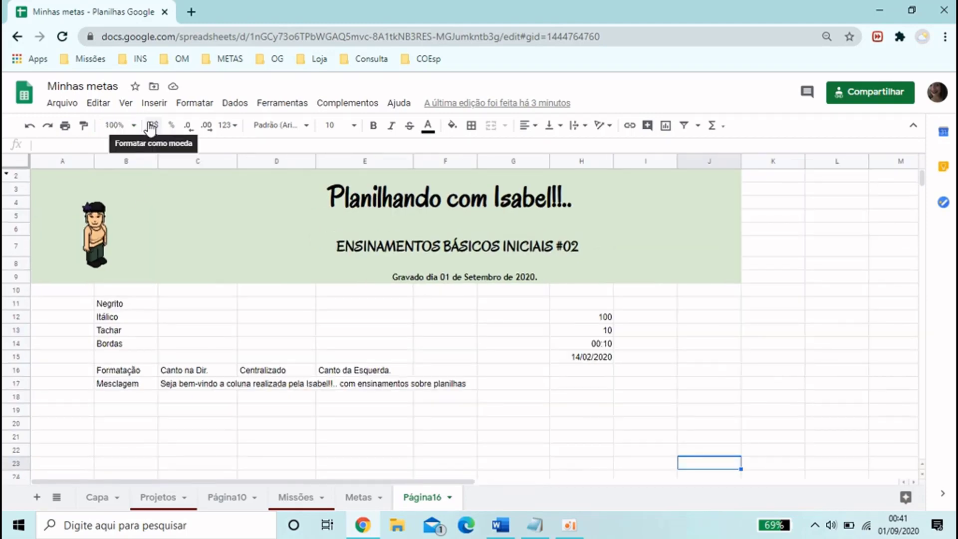
Format the value in H12 as currency (R$) and the value in H13 as a percentage
{"action": "left_click", "coordinate": [597, 320]}
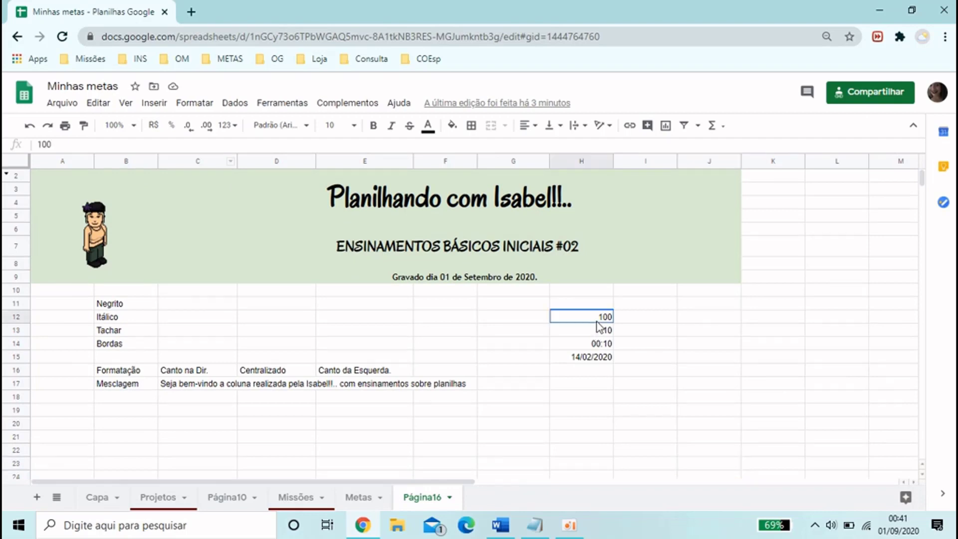
{"action": "left_click", "coordinate": [154, 130]}
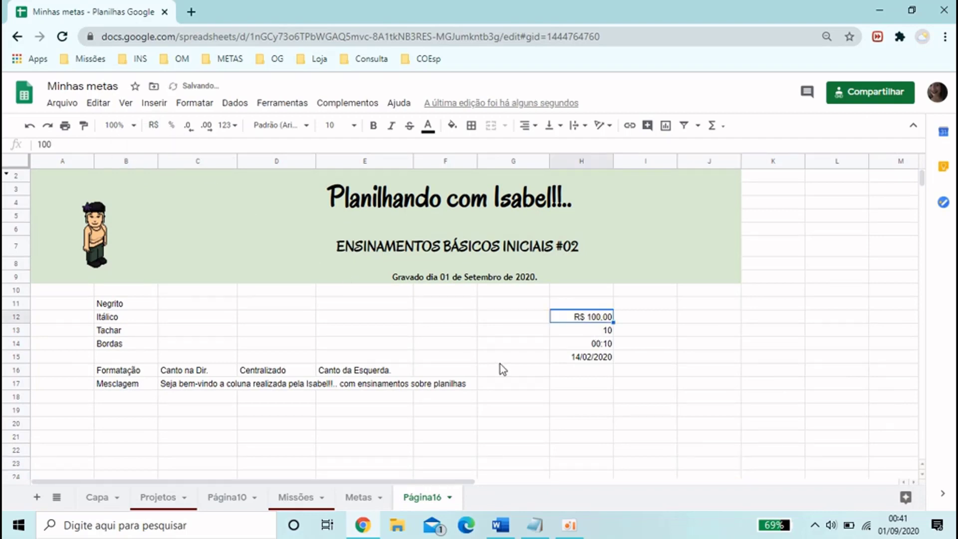
{"action": "left_click", "coordinate": [572, 333]}
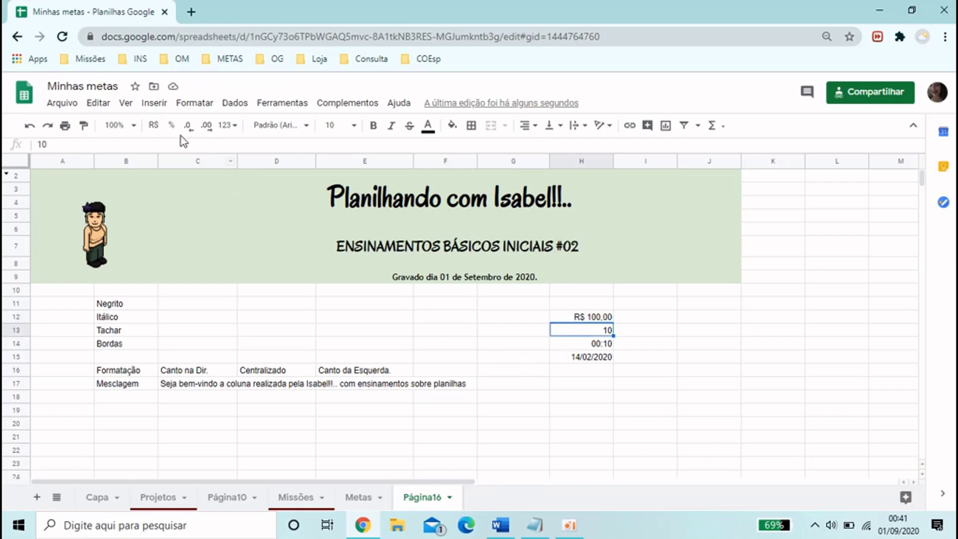
{"action": "left_click", "coordinate": [172, 126]}
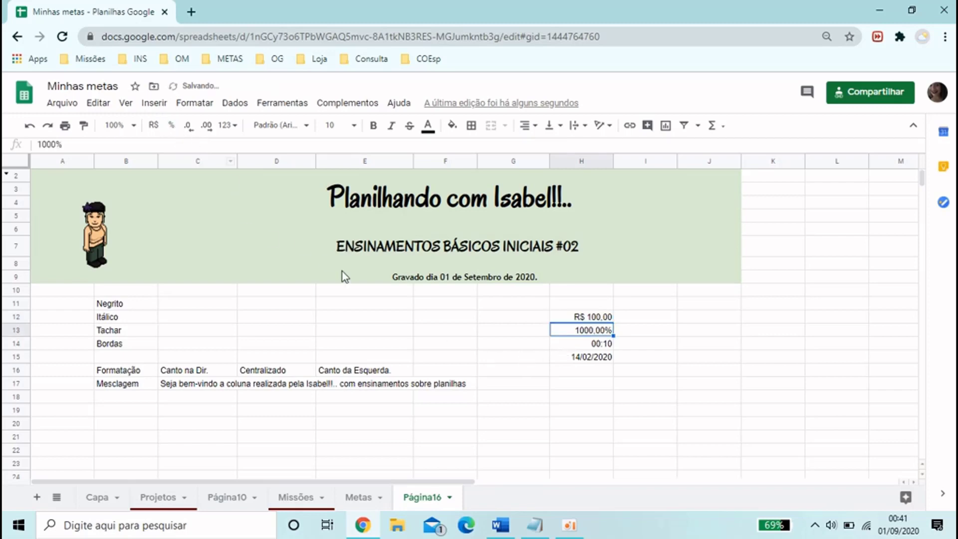
Reduce the percentage in H13 to no decimal places, and after that increase it to three decimal places
{"action": "left_click", "coordinate": [190, 126]}
{"action": "left_click", "coordinate": [190, 126]}
{"action": "left_click", "coordinate": [205, 127]}
{"action": "left_click", "coordinate": [205, 127]}
{"action": "left_click", "coordinate": [204, 128]}
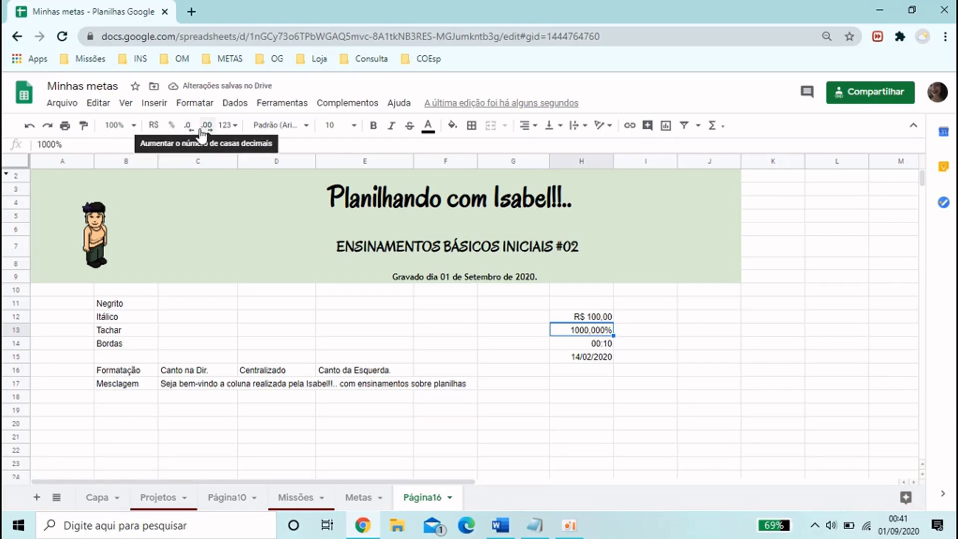
Apply the Hora number format to the time value in H14
{"action": "left_click", "coordinate": [584, 342]}
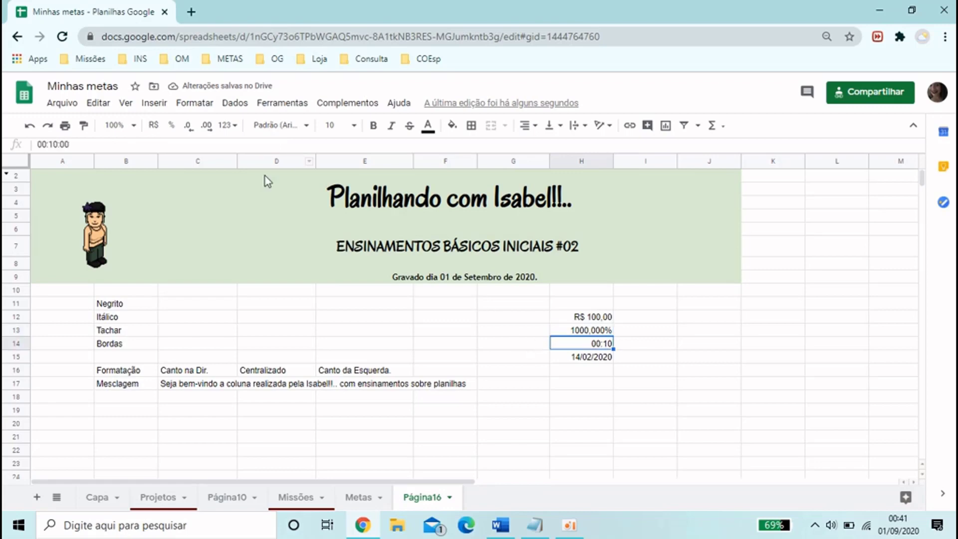
{"action": "left_click", "coordinate": [234, 127]}
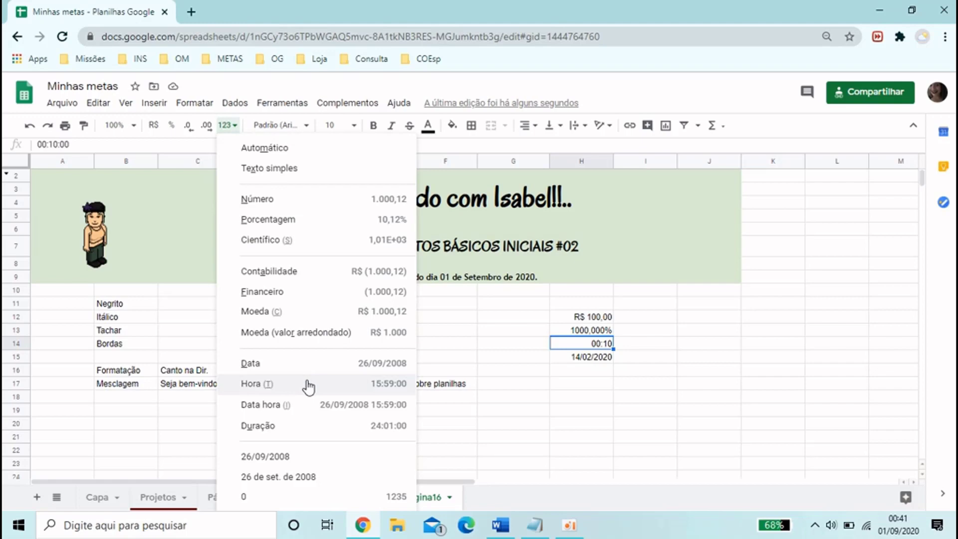
{"action": "left_click", "coordinate": [309, 386]}
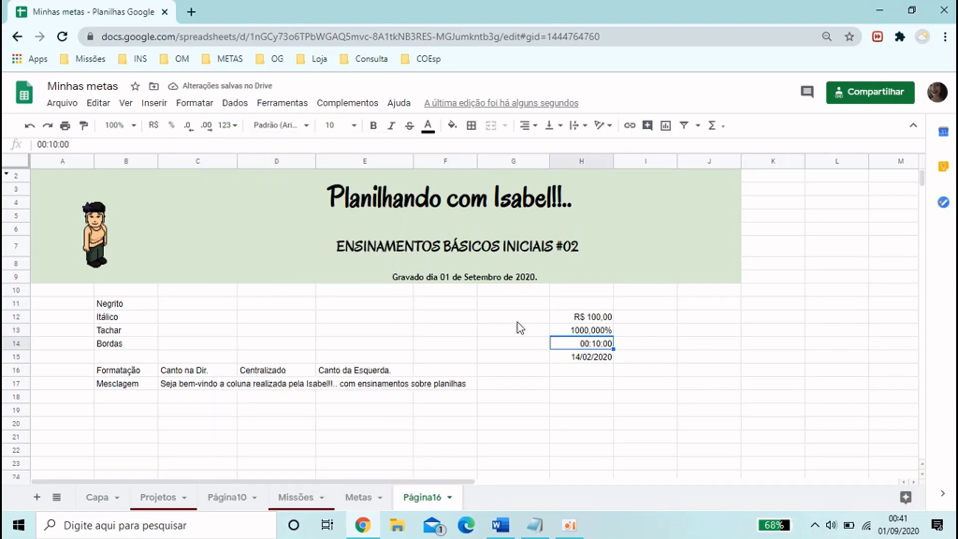
Format the date in H15 in the "26 de set. de 2008" style and widen column H to fit it
{"action": "left_click", "coordinate": [601, 361]}
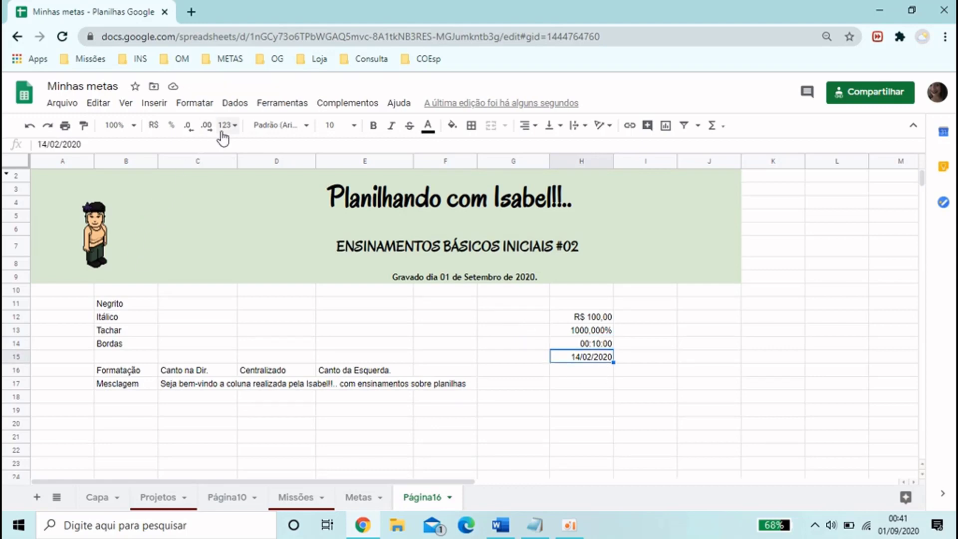
{"action": "left_click", "coordinate": [225, 126]}
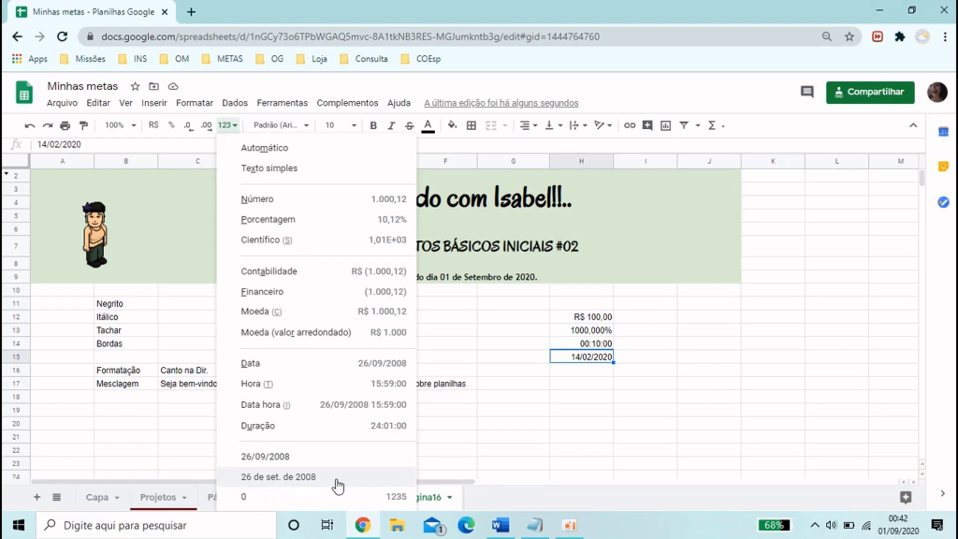
{"action": "left_click", "coordinate": [256, 482]}
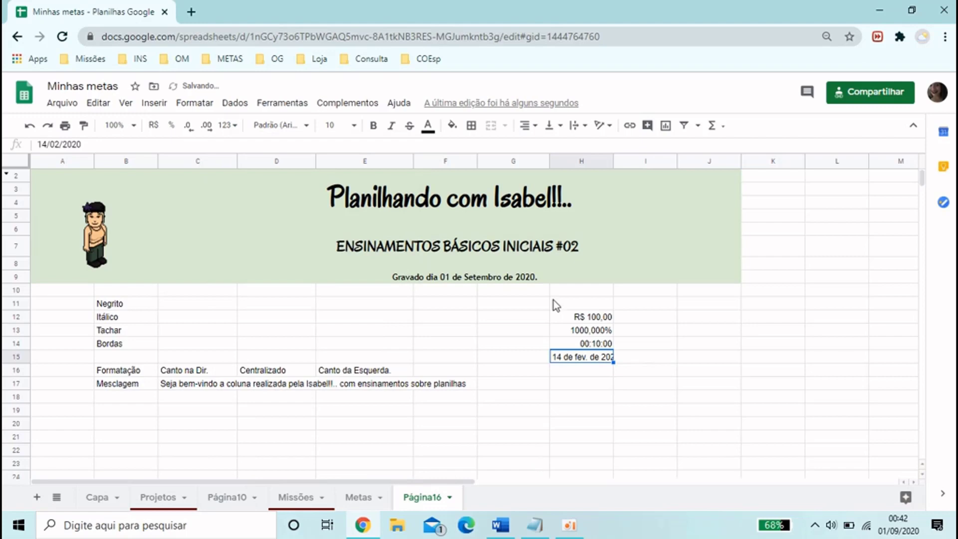
{"action": "left_click_drag", "start_coordinate": [614, 161], "coordinate": [630, 160]}
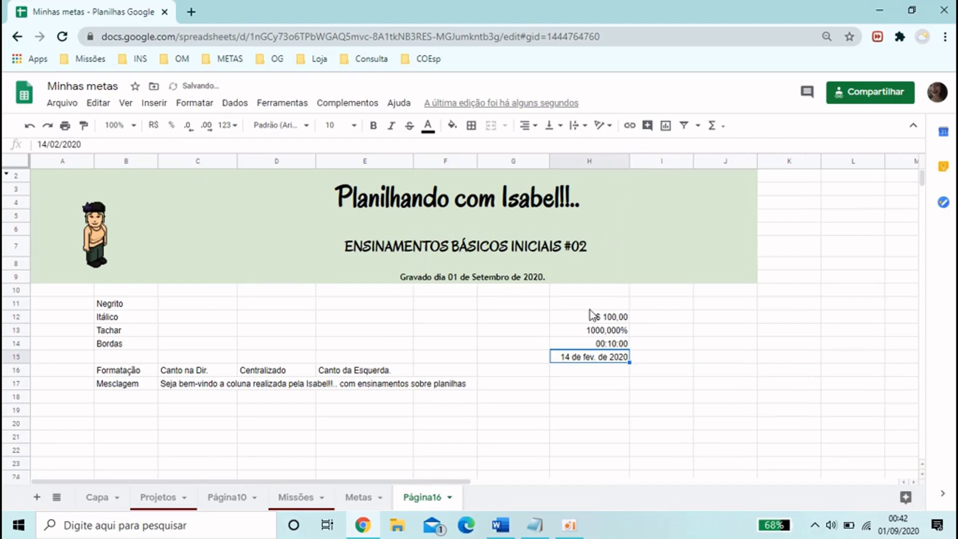
{"action": "left_click", "coordinate": [582, 386]}
{"action": "left_click", "coordinate": [592, 359]}
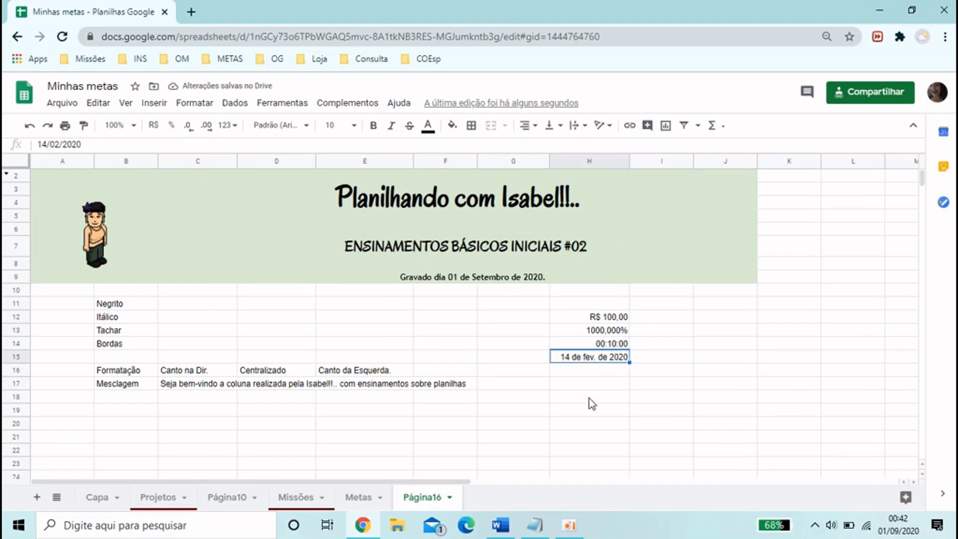
{"action": "left_click", "coordinate": [588, 398]}
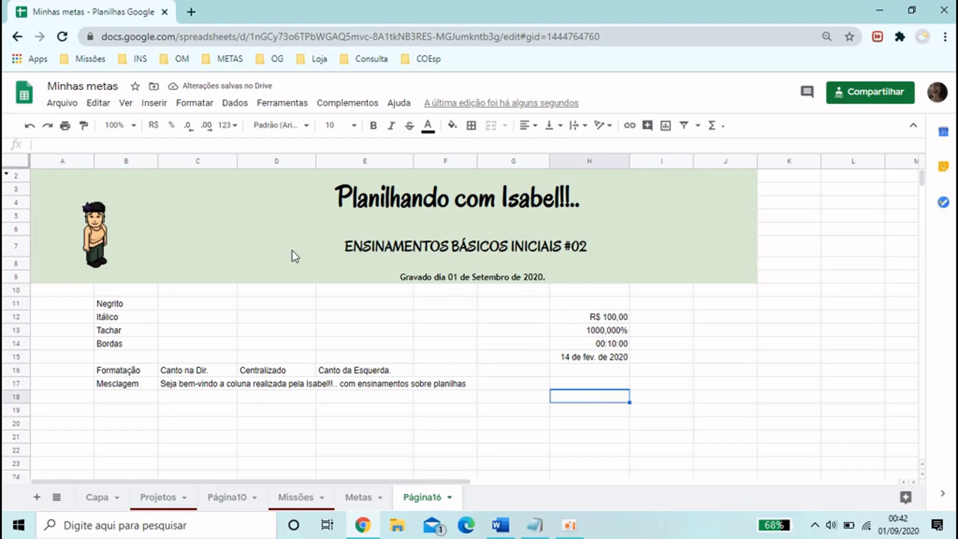
Set the values in H12:H15 to the Bree Serif font at size 11
{"action": "left_click_drag", "start_coordinate": [613, 317], "coordinate": [589, 357]}
{"action": "left_click", "coordinate": [276, 125]}
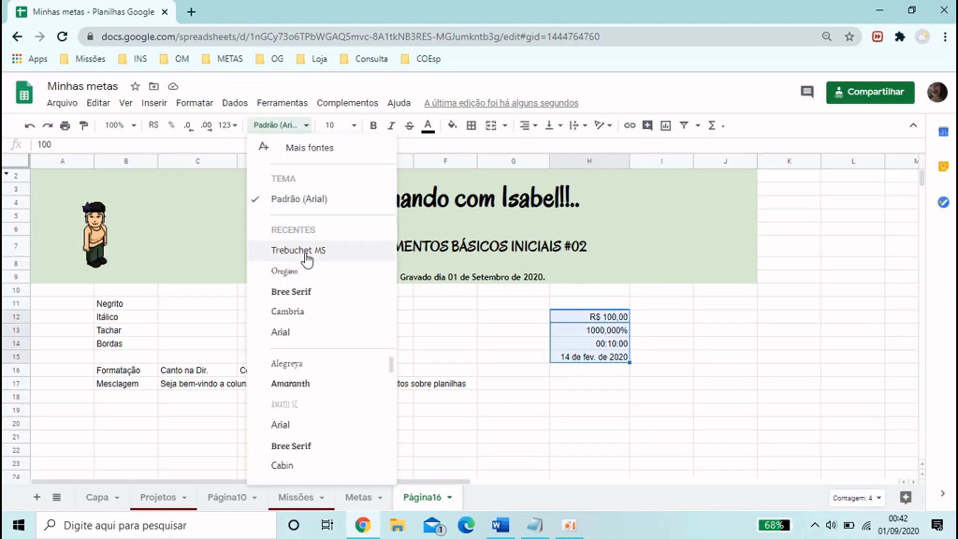
{"action": "left_click", "coordinate": [304, 293]}
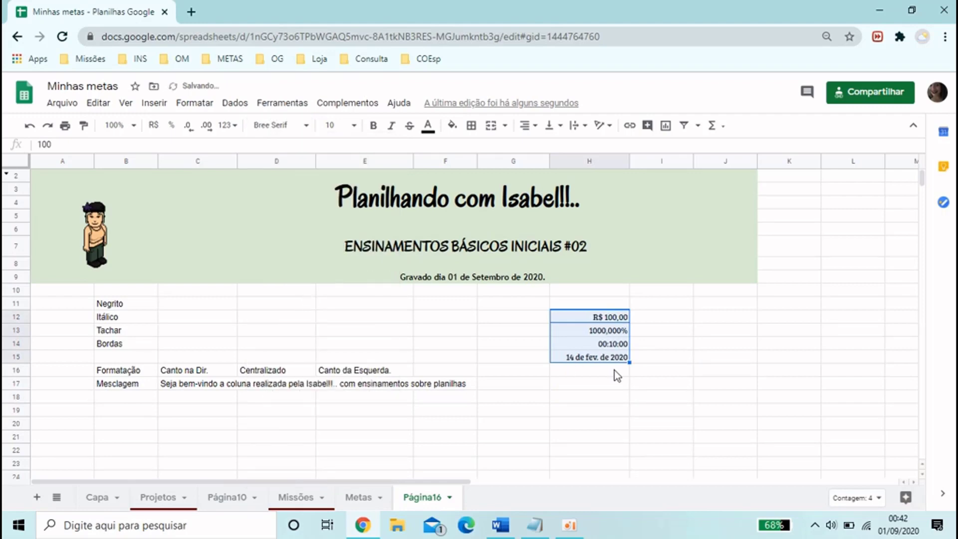
{"action": "left_click", "coordinate": [582, 384]}
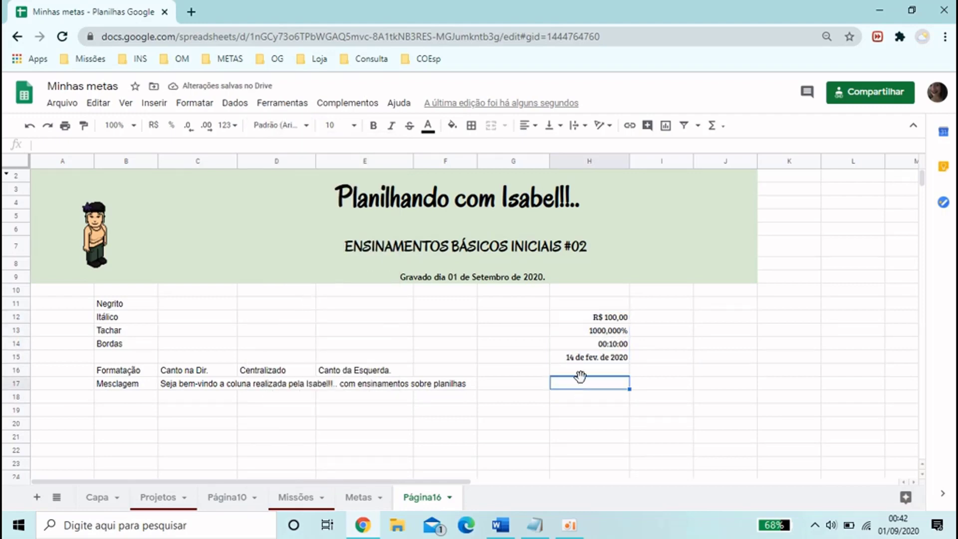
{"action": "left_click_drag", "start_coordinate": [577, 313], "coordinate": [577, 357]}
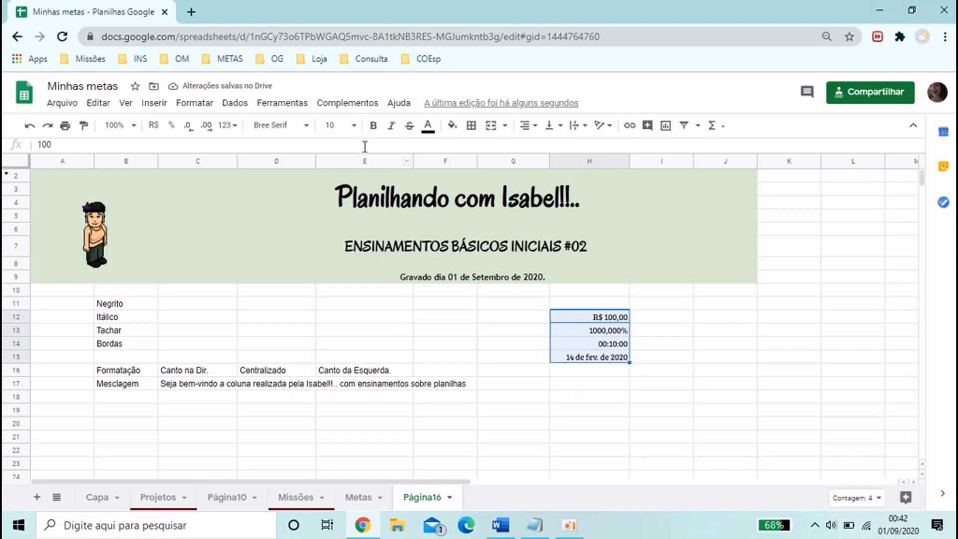
{"action": "left_click", "coordinate": [354, 126]}
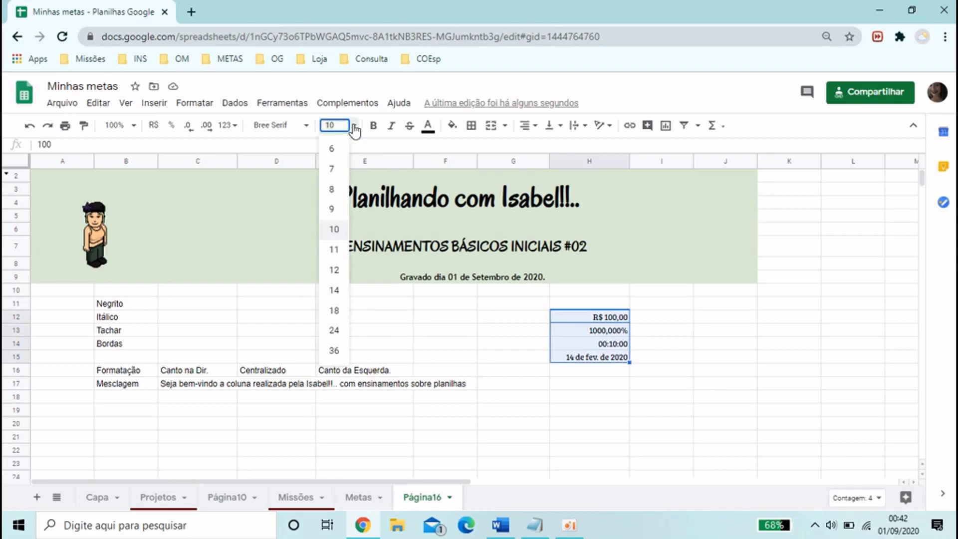
{"action": "left_click", "coordinate": [336, 249]}
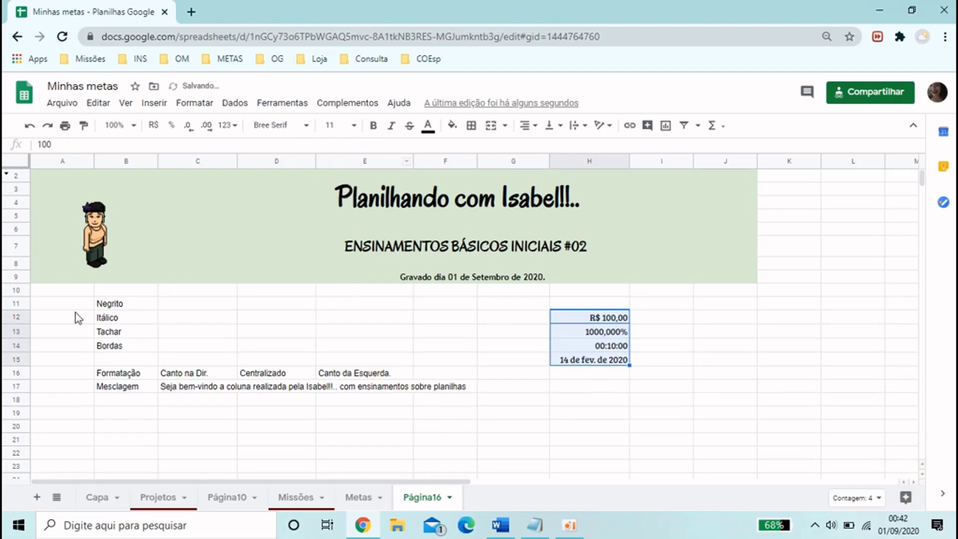
Make the word Negrito in B11 bold and the word Itálico in B12 italic
{"action": "left_click", "coordinate": [113, 304]}
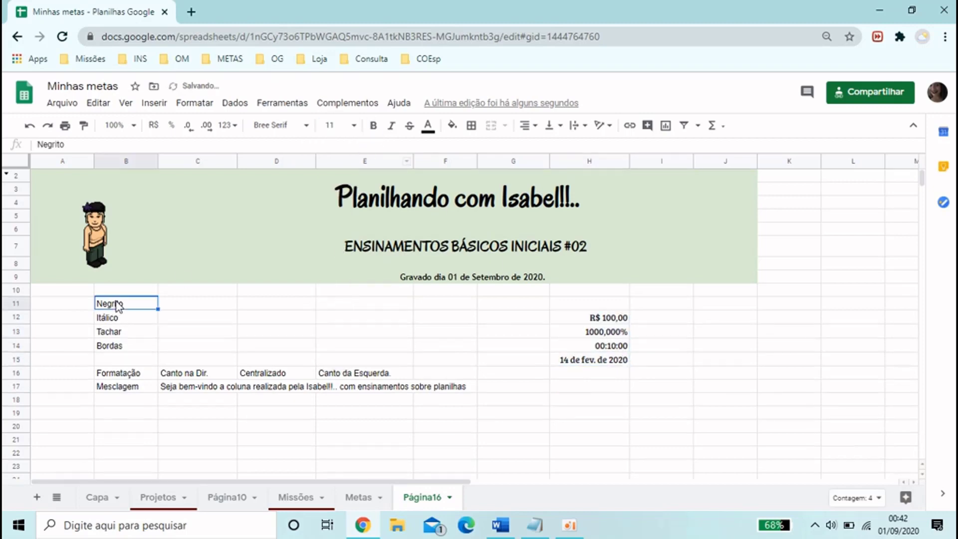
{"action": "left_click", "coordinate": [373, 125]}
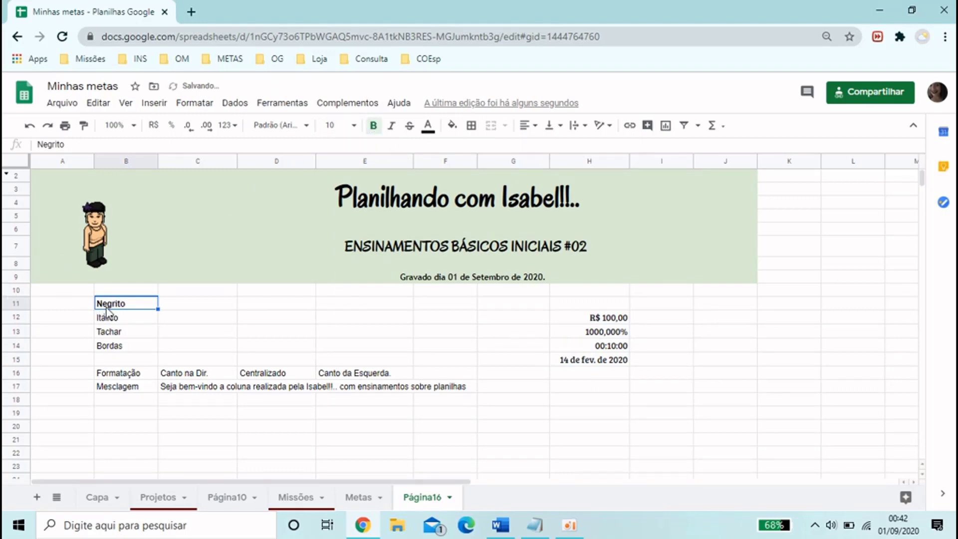
{"action": "key", "text": "Down"}
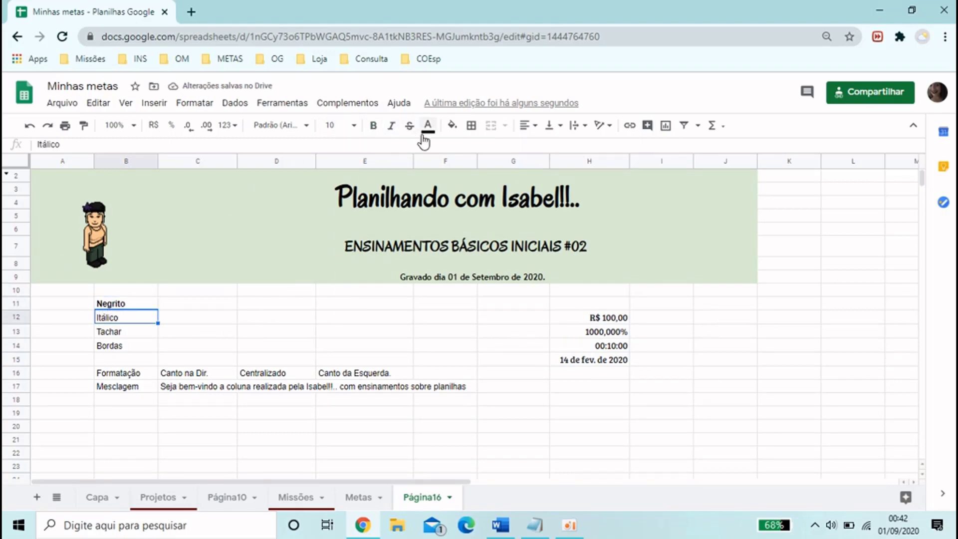
{"action": "left_click", "coordinate": [392, 125]}
Apply strikethrough to the word Tachar in B13
{"action": "key", "text": "Down"}
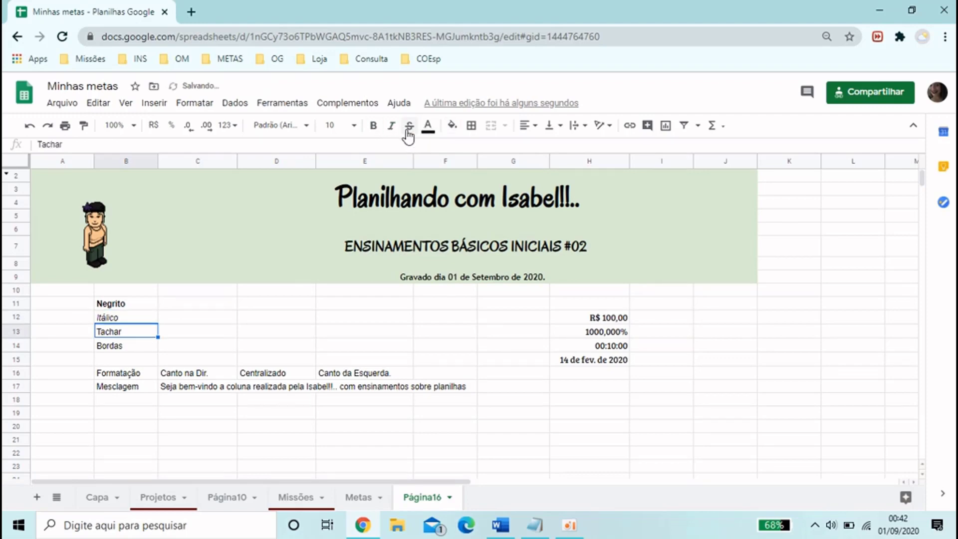
{"action": "left_click", "coordinate": [408, 128]}
{"action": "key", "text": "Down"}
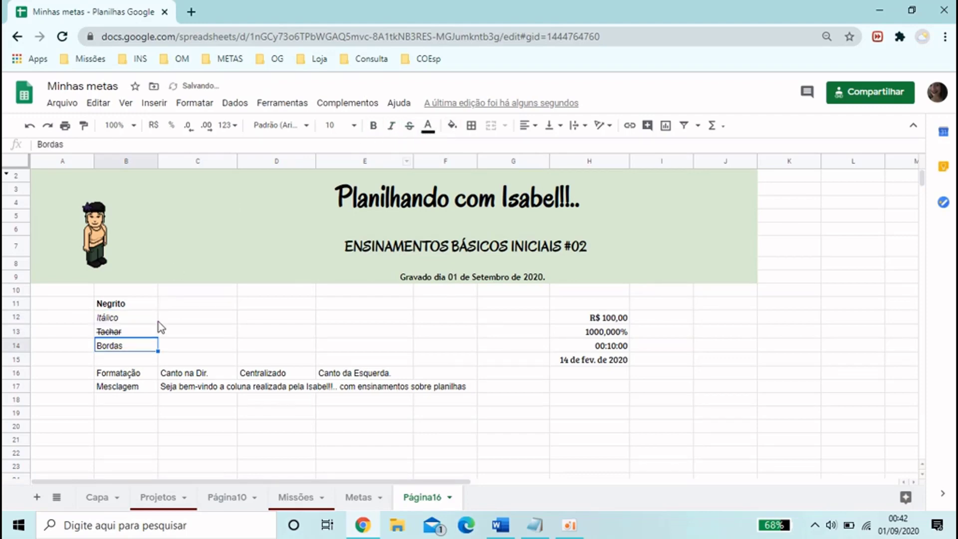
Give cells B11:B13 a light red text colour and a dark grey fill
{"action": "left_click_drag", "start_coordinate": [142, 308], "coordinate": [143, 336]}
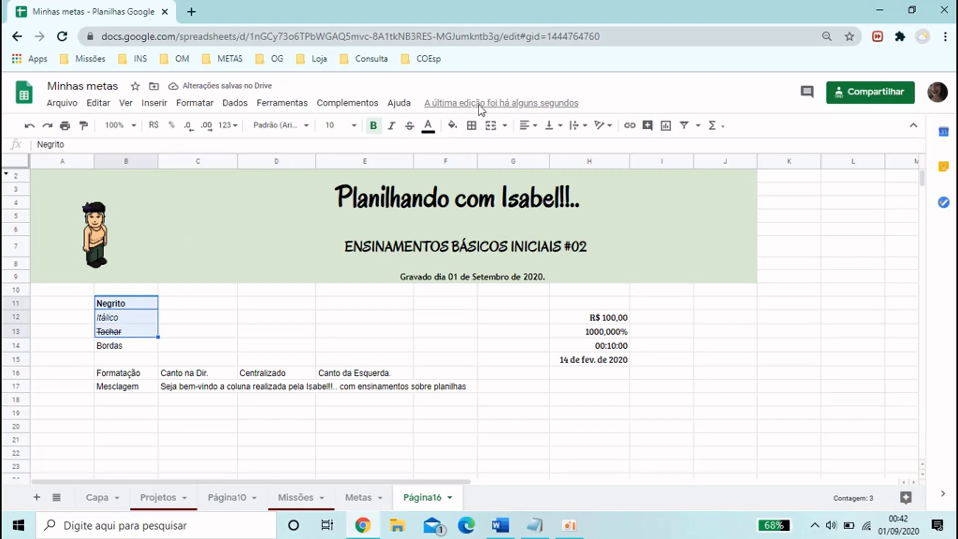
{"action": "left_click", "coordinate": [428, 128]}
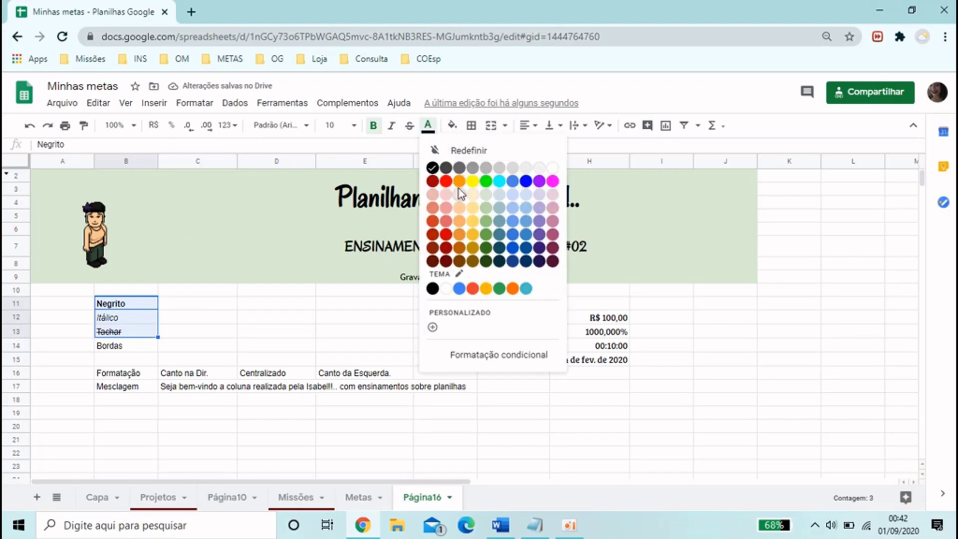
{"action": "left_click", "coordinate": [450, 219]}
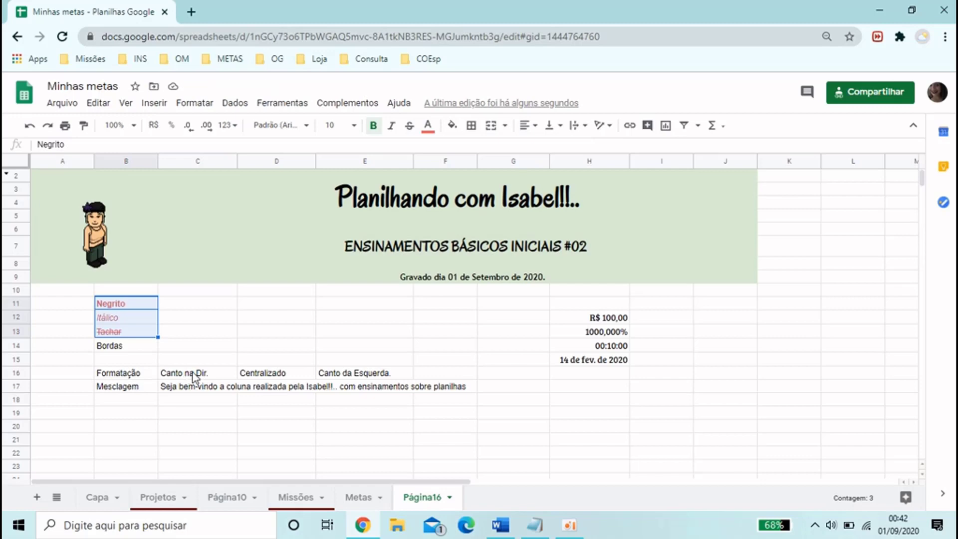
{"action": "left_click", "coordinate": [452, 125]}
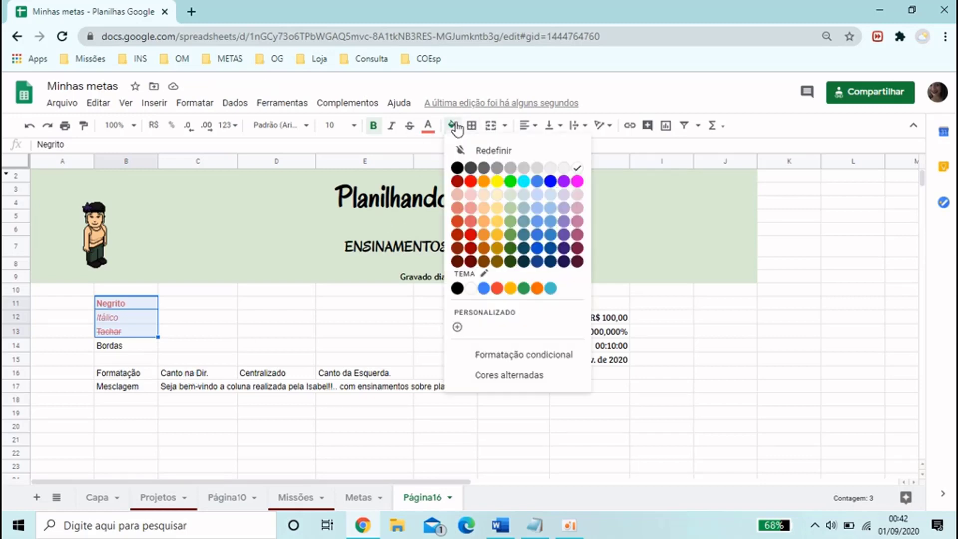
{"action": "left_click", "coordinate": [472, 166]}
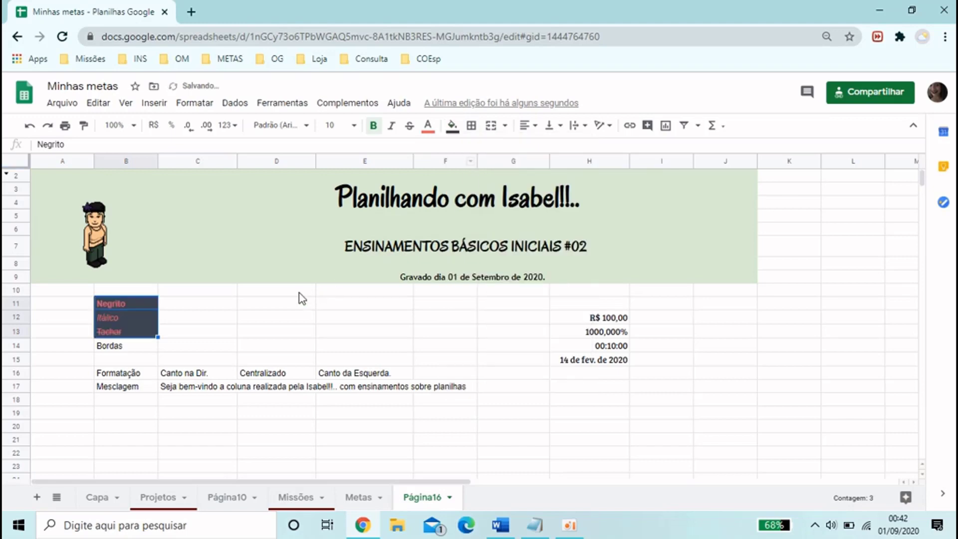
{"action": "left_click_drag", "start_coordinate": [300, 294], "coordinate": [296, 310]}
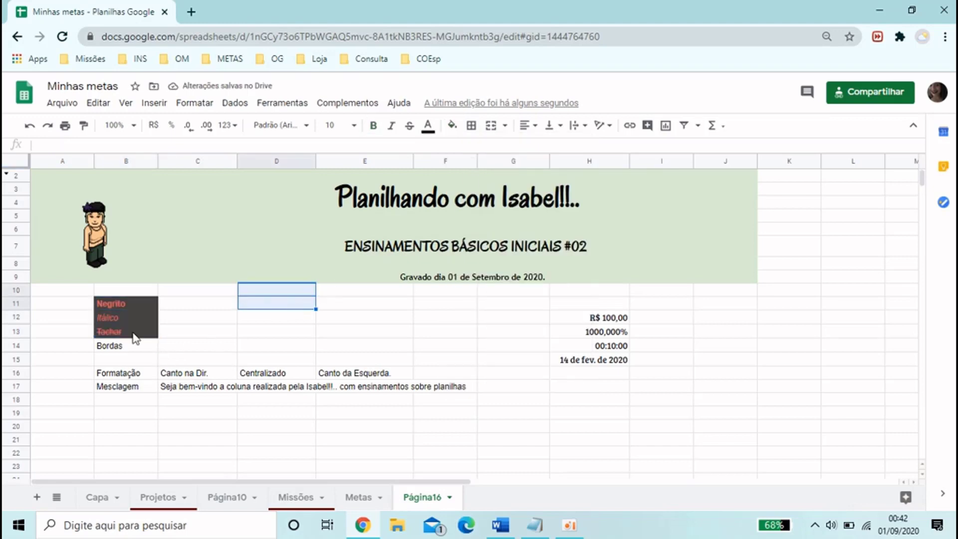
Add dark blue double-line borders around and between all cells in B14:E14
{"action": "left_click_drag", "start_coordinate": [124, 344], "coordinate": [342, 342]}
{"action": "left_click", "coordinate": [452, 126]}
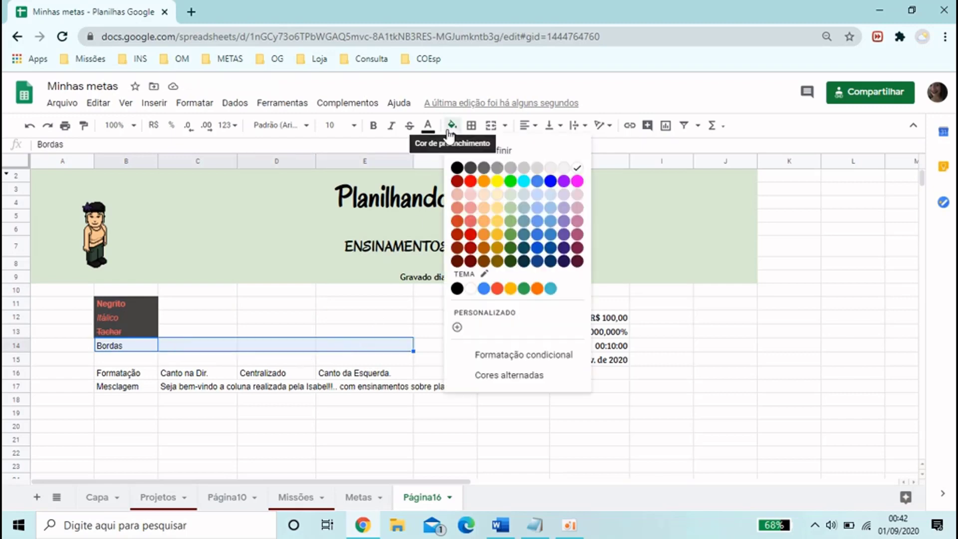
{"action": "left_click", "coordinate": [471, 125]}
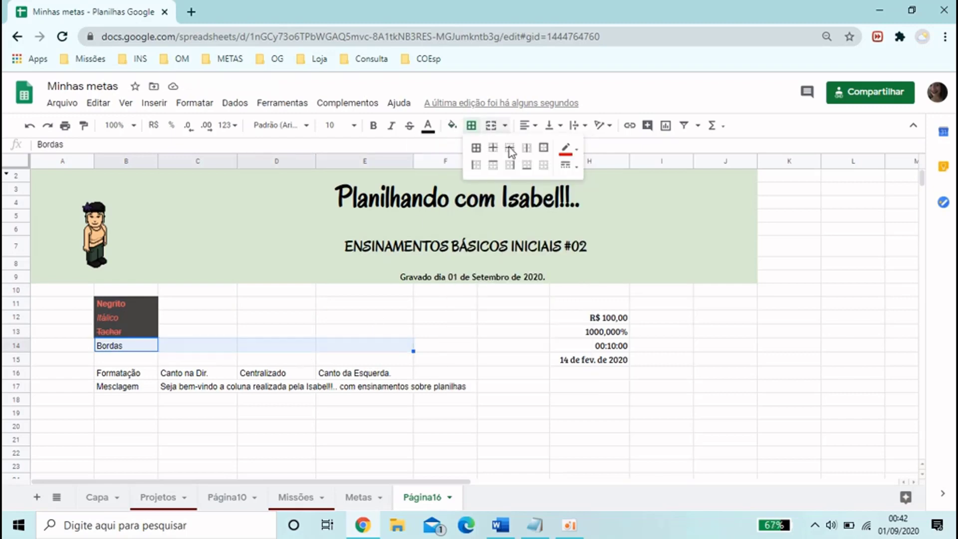
{"action": "left_click", "coordinate": [567, 149]}
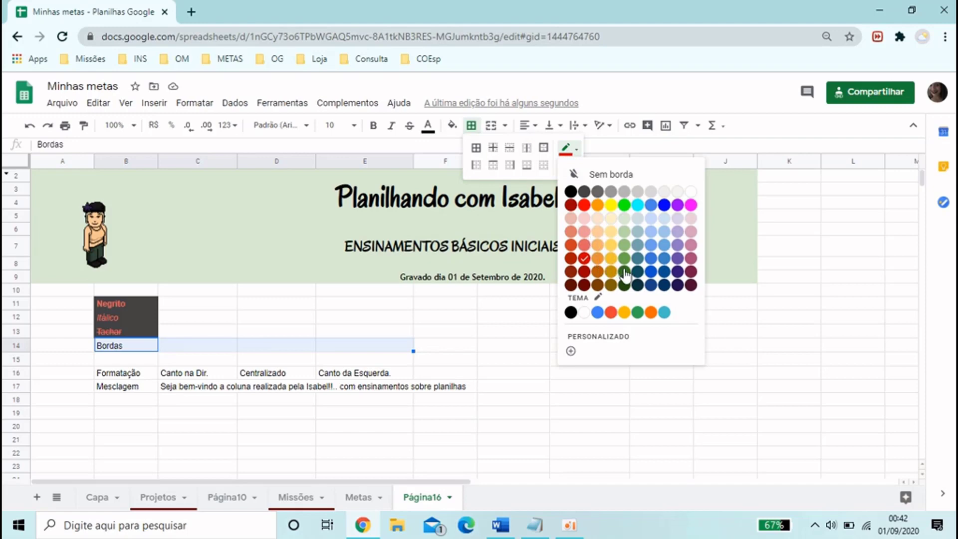
{"action": "left_click", "coordinate": [651, 272]}
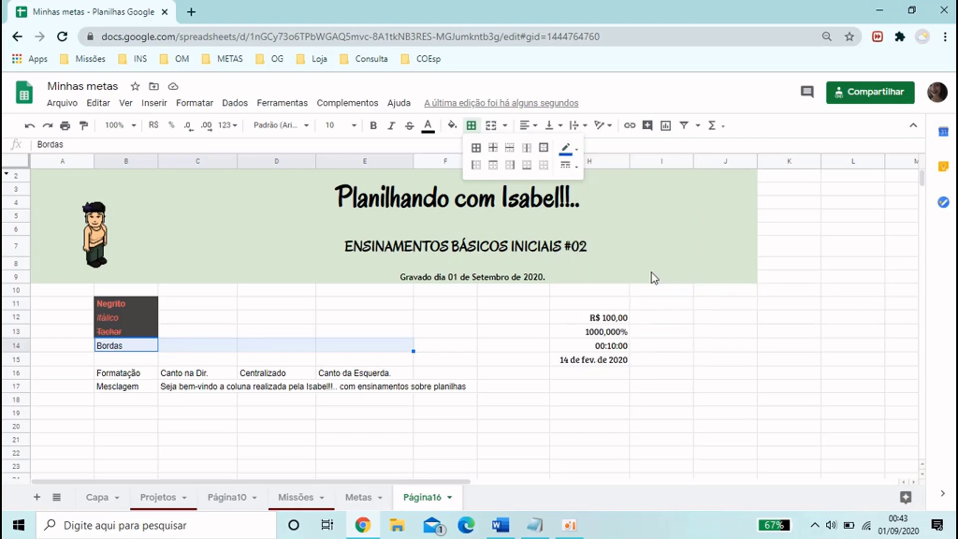
{"action": "left_click", "coordinate": [567, 166]}
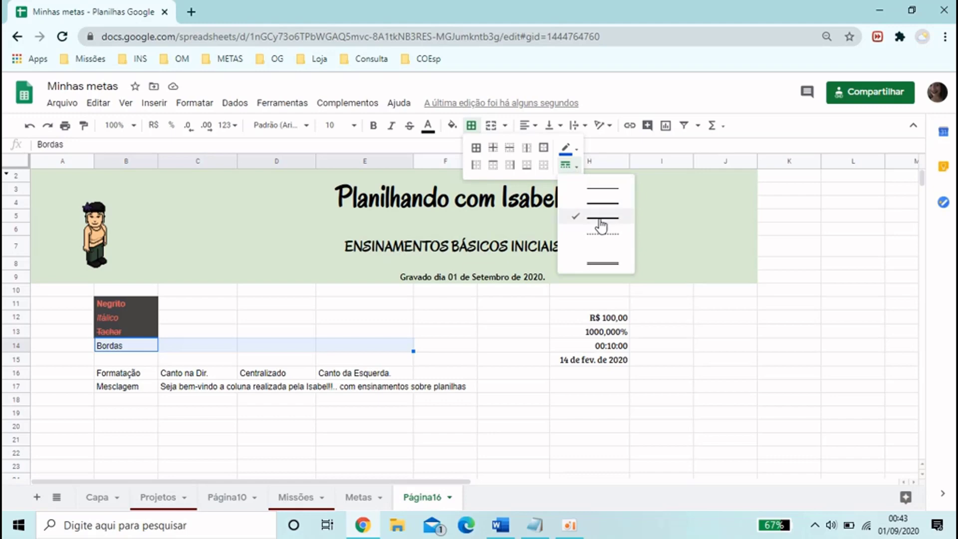
{"action": "left_click", "coordinate": [602, 264]}
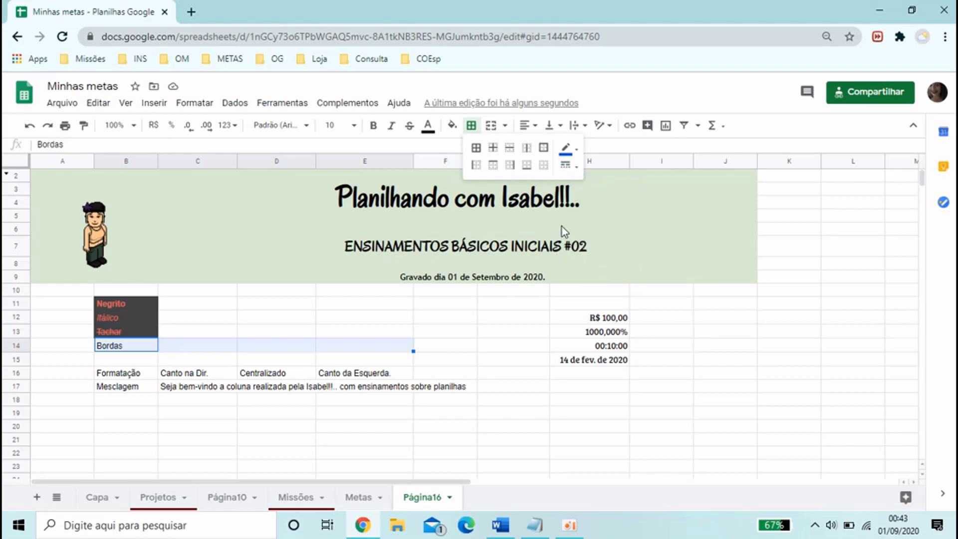
{"action": "left_click", "coordinate": [478, 148]}
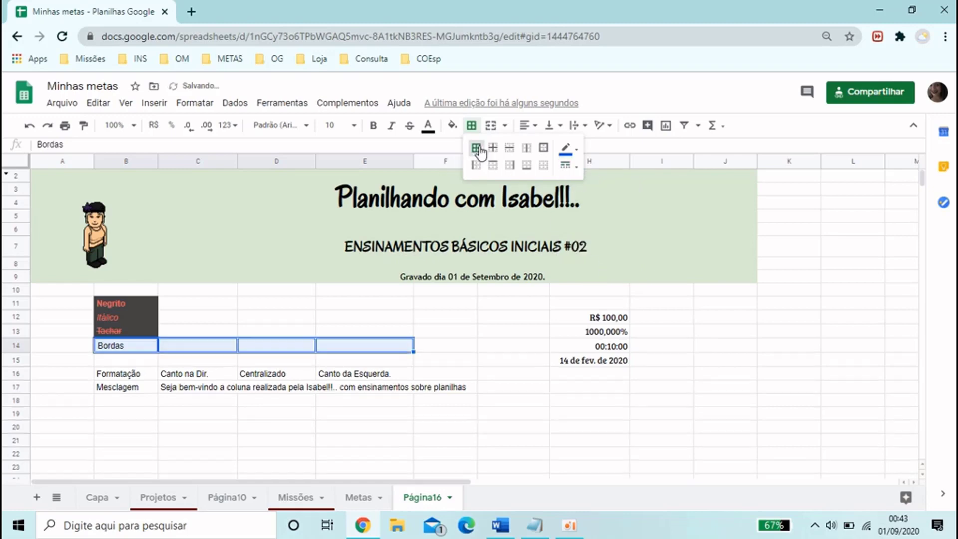
{"action": "left_click", "coordinate": [446, 373]}
Change all the borders of B14:E14 to a dotted line style
{"action": "left_click", "coordinate": [119, 347]}
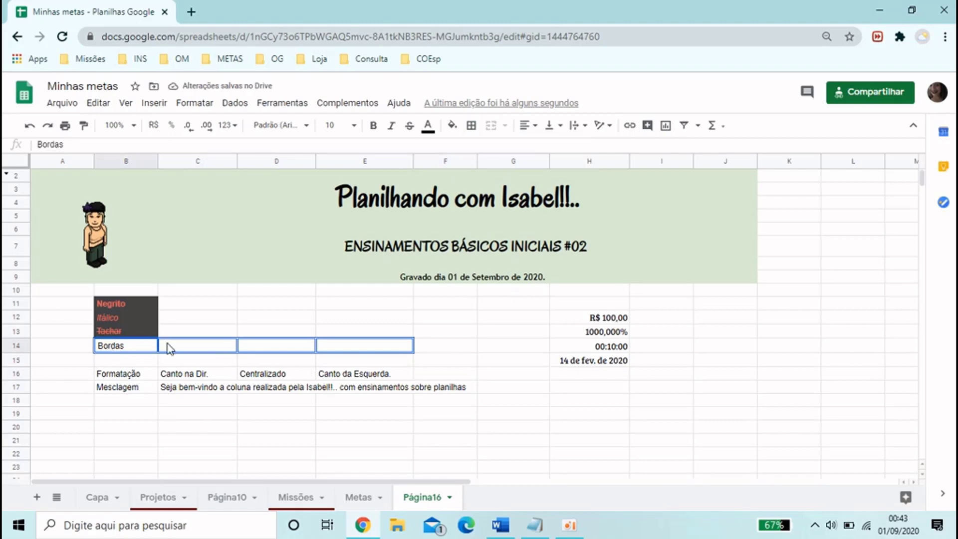
{"action": "left_click_drag", "start_coordinate": [170, 347], "coordinate": [364, 345]}
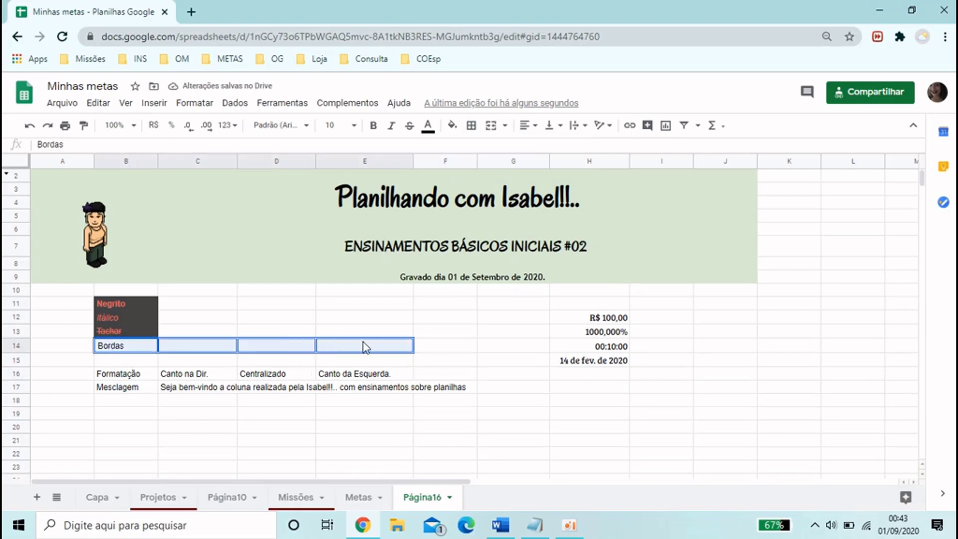
{"action": "left_click", "coordinate": [471, 126]}
{"action": "left_click", "coordinate": [567, 165]}
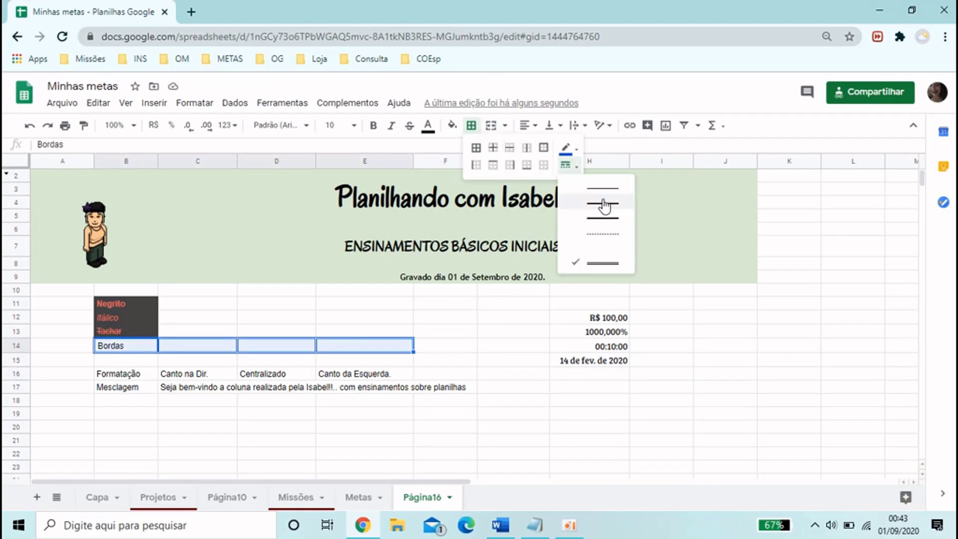
{"action": "left_click", "coordinate": [599, 242]}
{"action": "left_click", "coordinate": [472, 125]}
{"action": "left_click", "coordinate": [476, 147]}
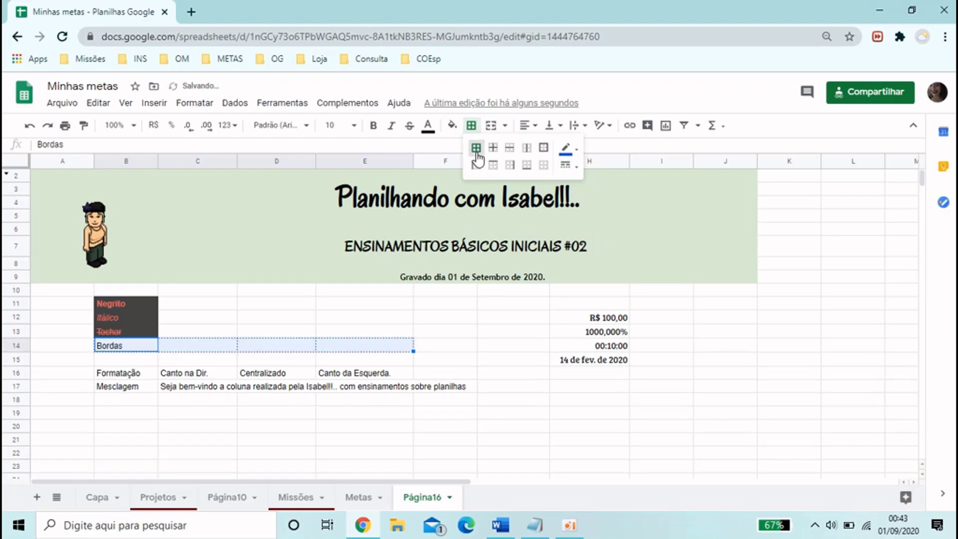
{"action": "left_click", "coordinate": [328, 417]}
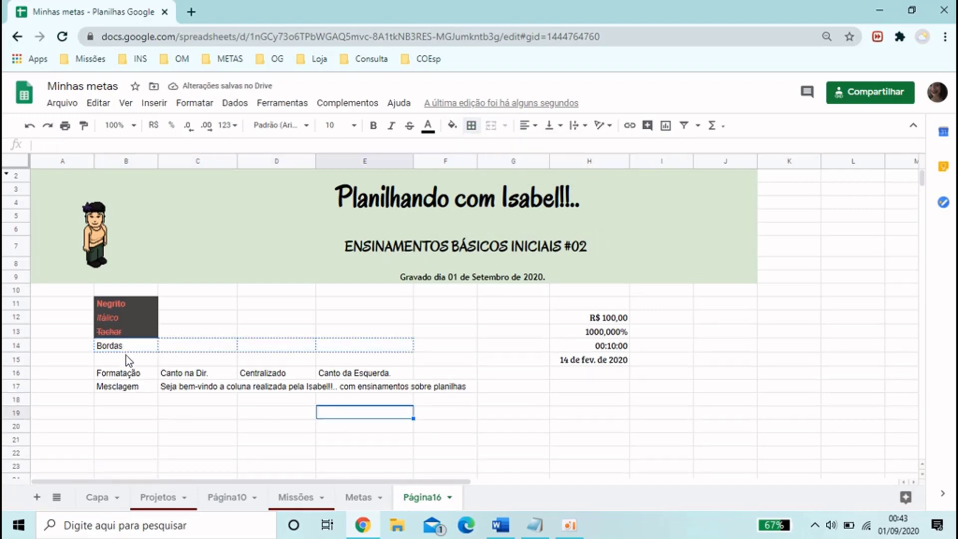
Make row 16 taller and right-align the text Canto na Dir. in C16
{"action": "left_click", "coordinate": [131, 375]}
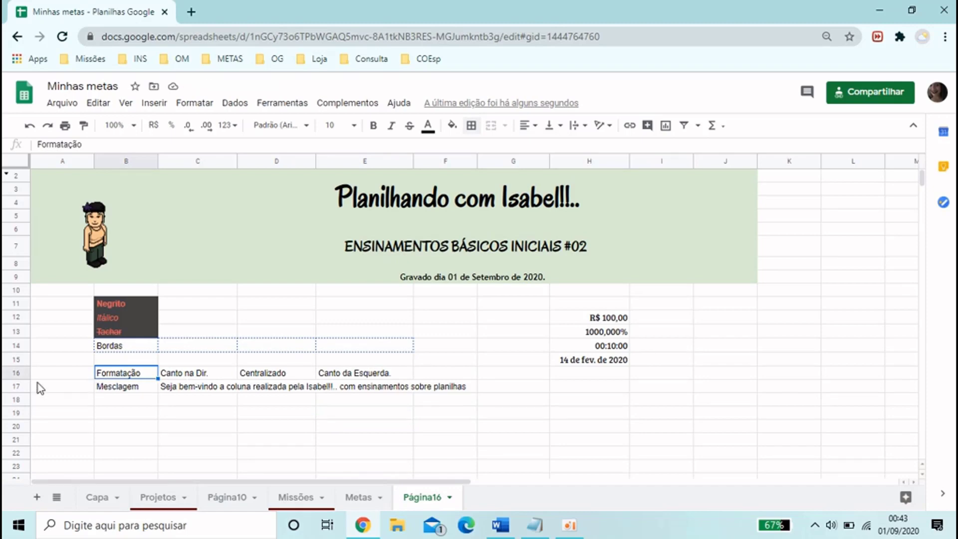
{"action": "left_click_drag", "start_coordinate": [15, 392], "coordinate": [15, 407]}
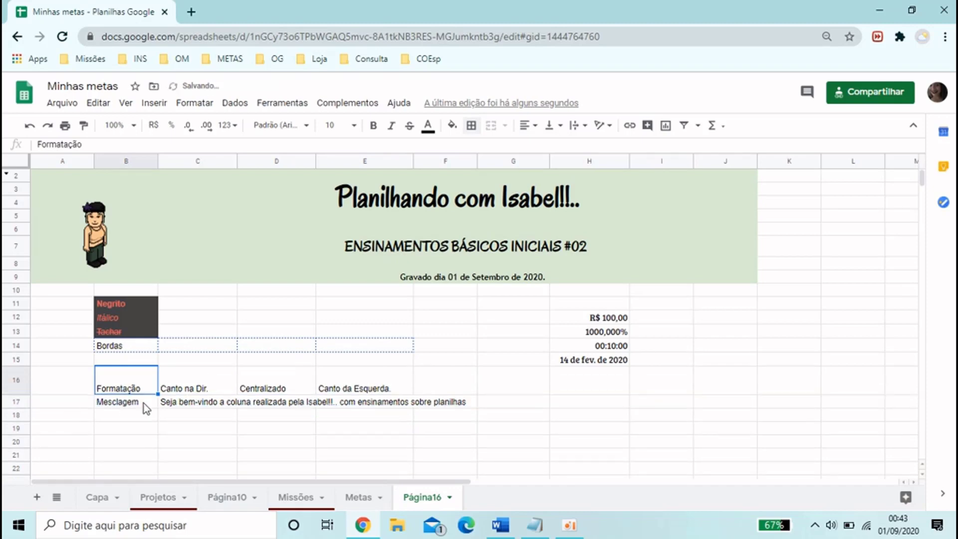
{"action": "left_click", "coordinate": [188, 375]}
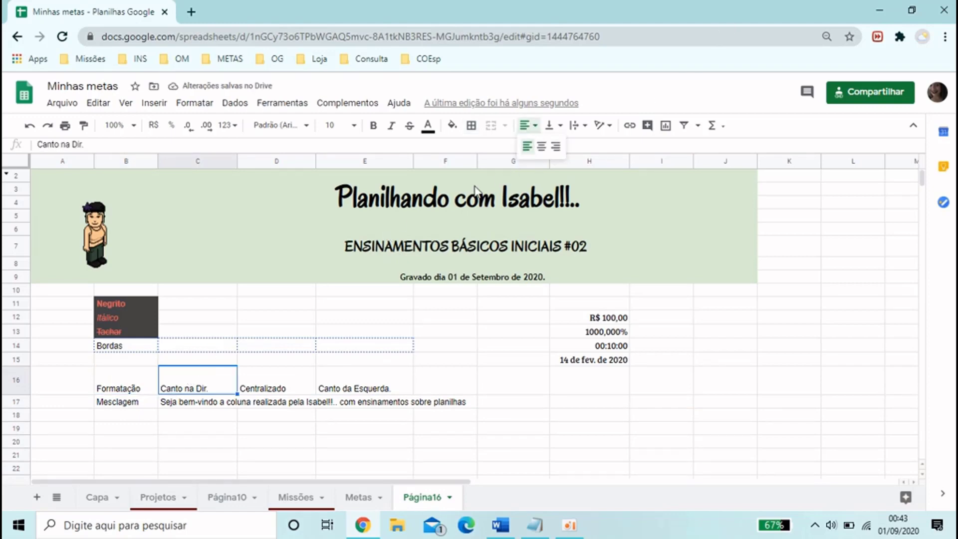
{"action": "left_click", "coordinate": [557, 148]}
Centre the text Centralizado in D16 horizontally and left-align Canto da Esquerda. in E16
{"action": "key", "text": "Right"}
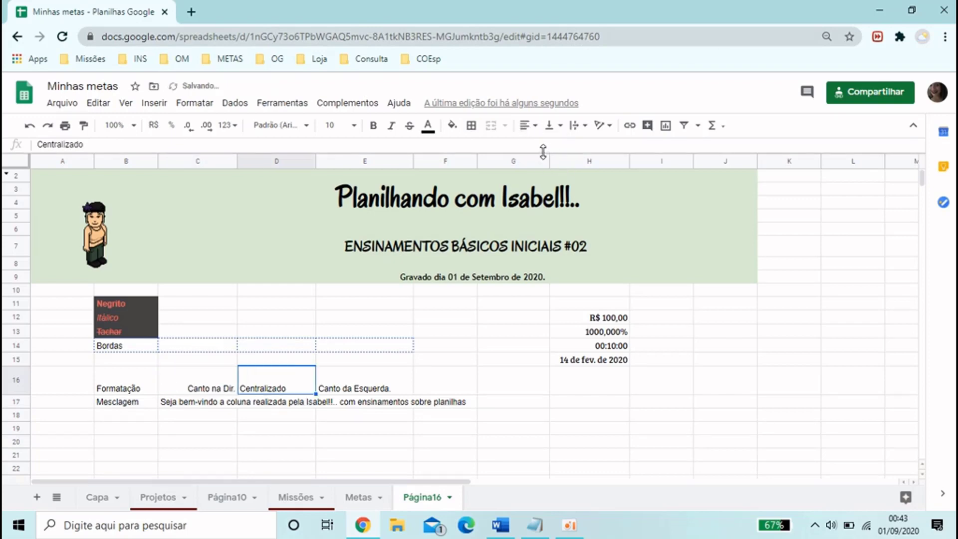
{"action": "left_click", "coordinate": [528, 125]}
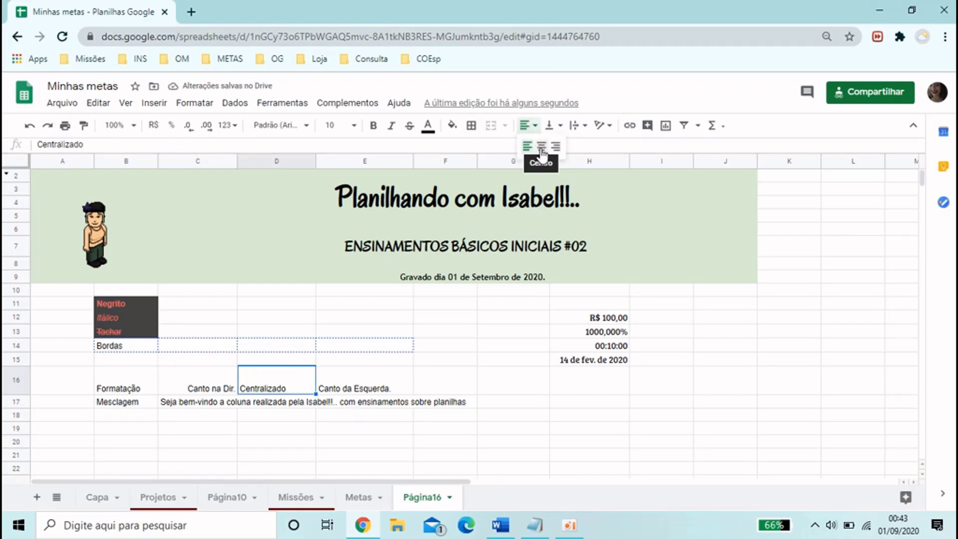
{"action": "left_click", "coordinate": [541, 148]}
{"action": "left_click", "coordinate": [396, 382]}
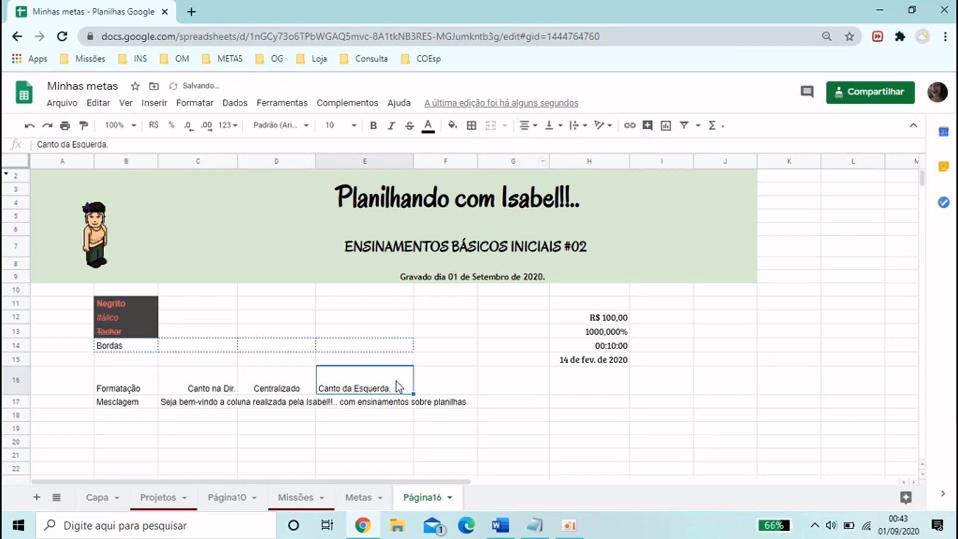
{"action": "left_click", "coordinate": [528, 125]}
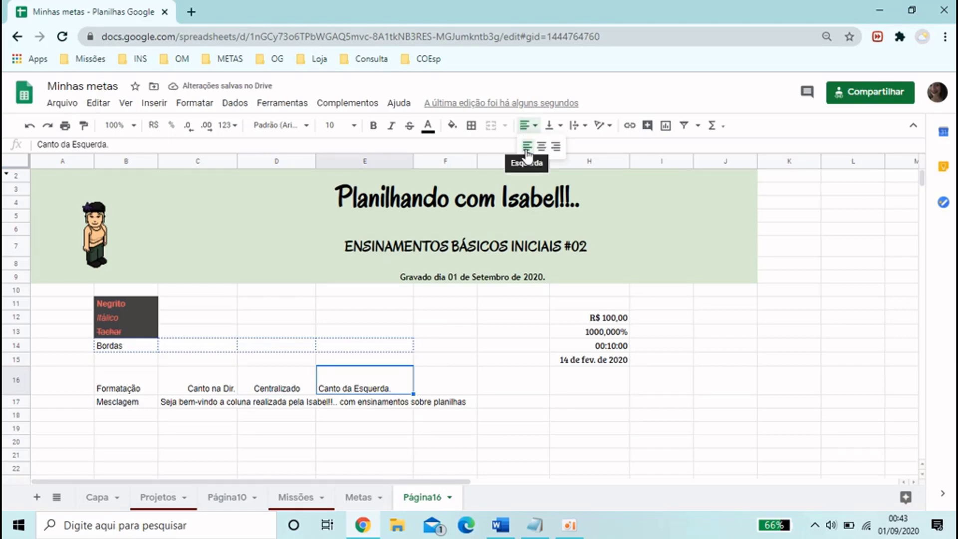
{"action": "left_click", "coordinate": [527, 148]}
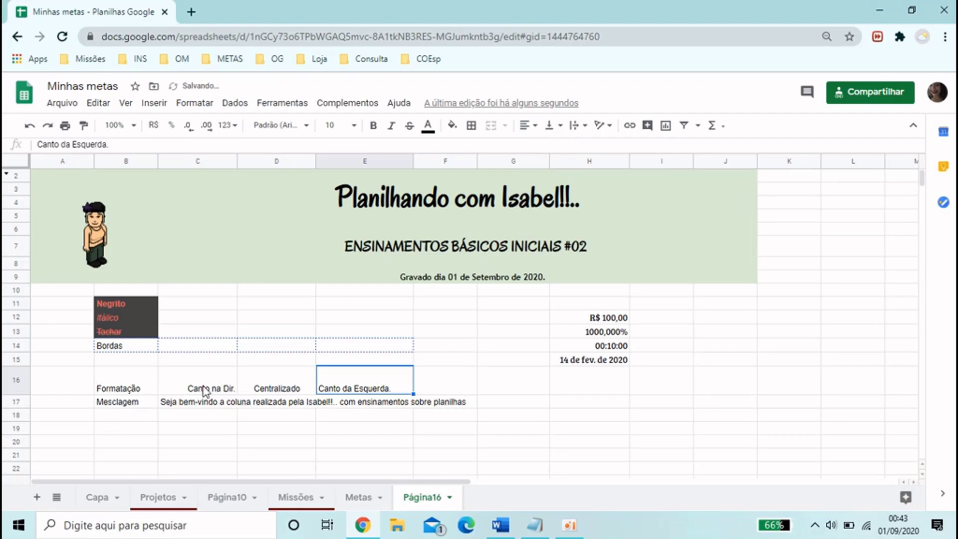
Try bottom and middle vertical alignment on C16:E16, ending with top alignment
{"action": "left_click_drag", "start_coordinate": [205, 389], "coordinate": [380, 389]}
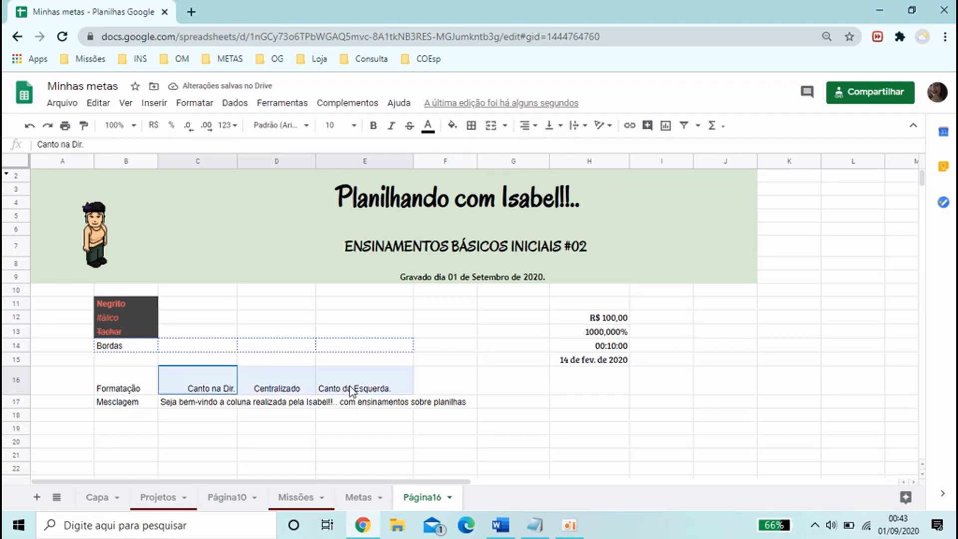
{"action": "left_click", "coordinate": [550, 125]}
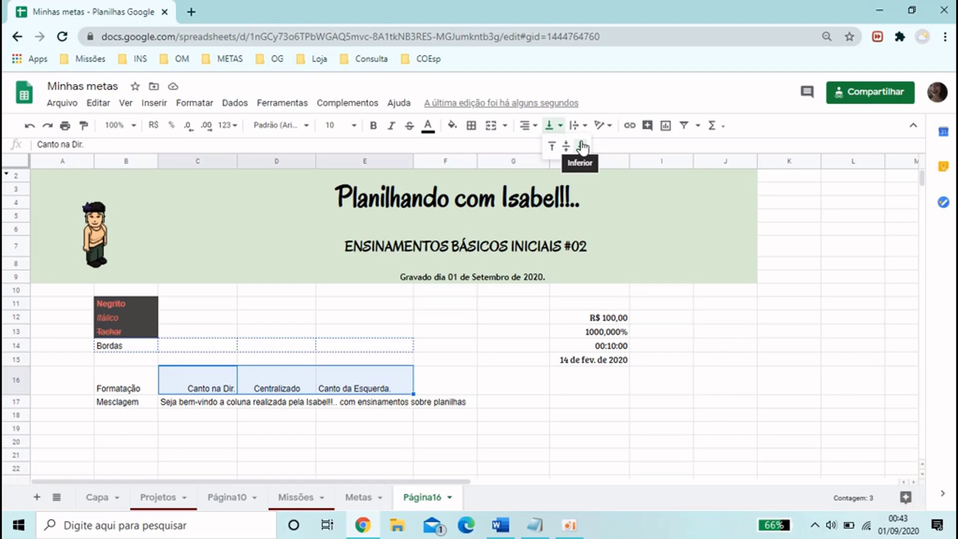
{"action": "left_click", "coordinate": [583, 147]}
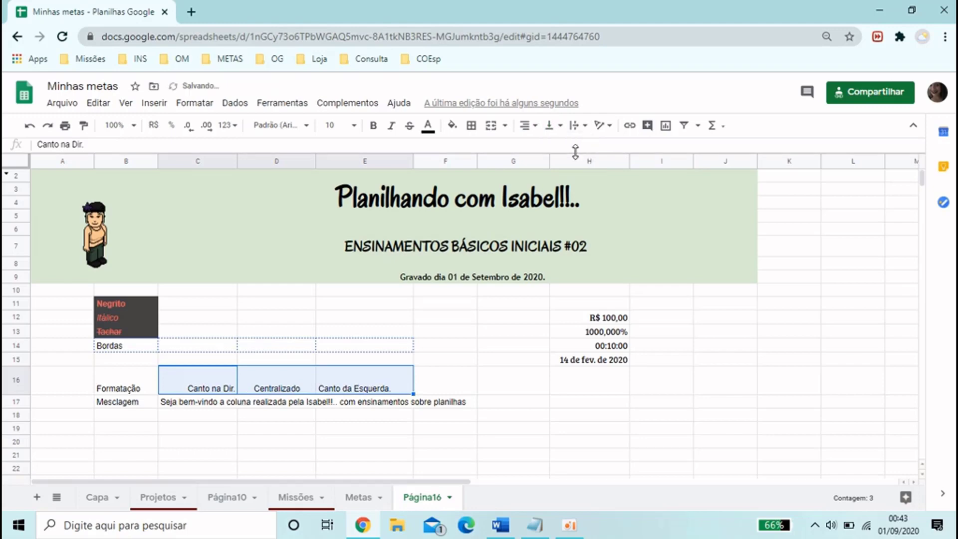
{"action": "left_click", "coordinate": [549, 125]}
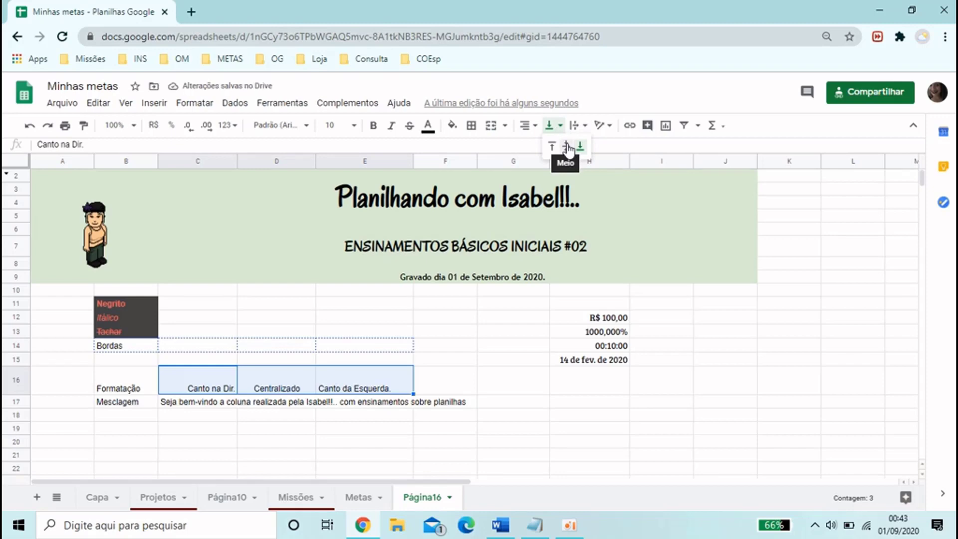
{"action": "left_click", "coordinate": [567, 147]}
{"action": "left_click", "coordinate": [548, 128]}
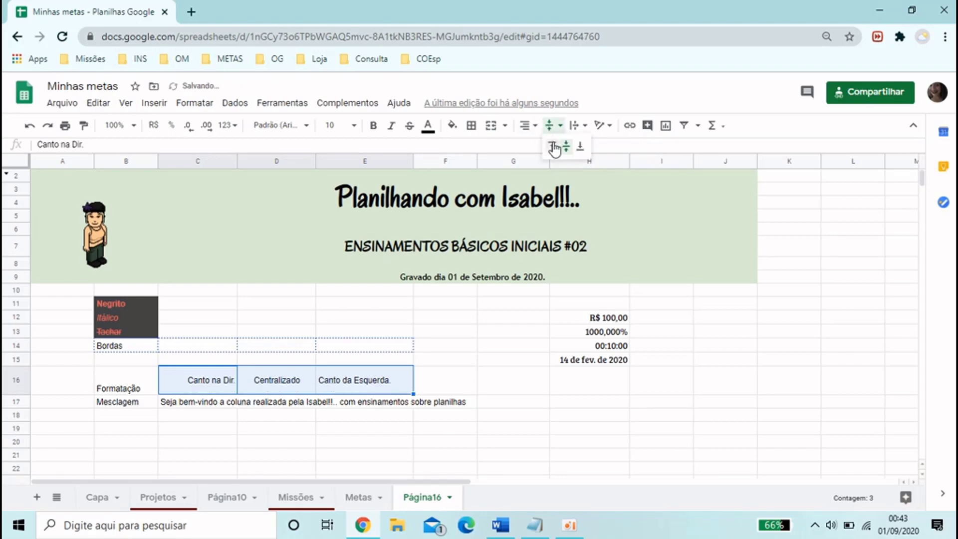
{"action": "left_click", "coordinate": [550, 147]}
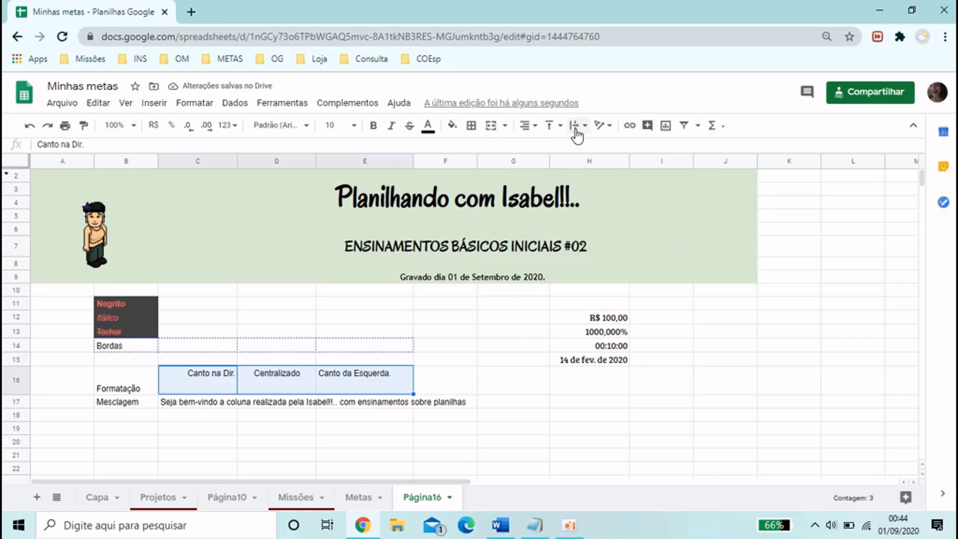
Widen column C to fit more of the welcome sentence in C17, and undo the width change
{"action": "left_click_drag", "start_coordinate": [234, 402], "coordinate": [452, 396]}
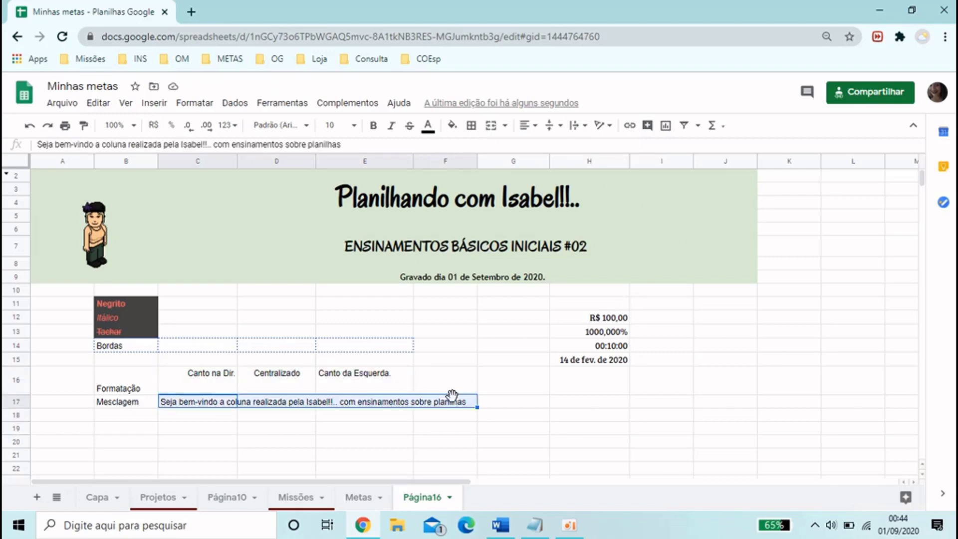
{"action": "left_click_drag", "start_coordinate": [234, 161], "coordinate": [205, 161]}
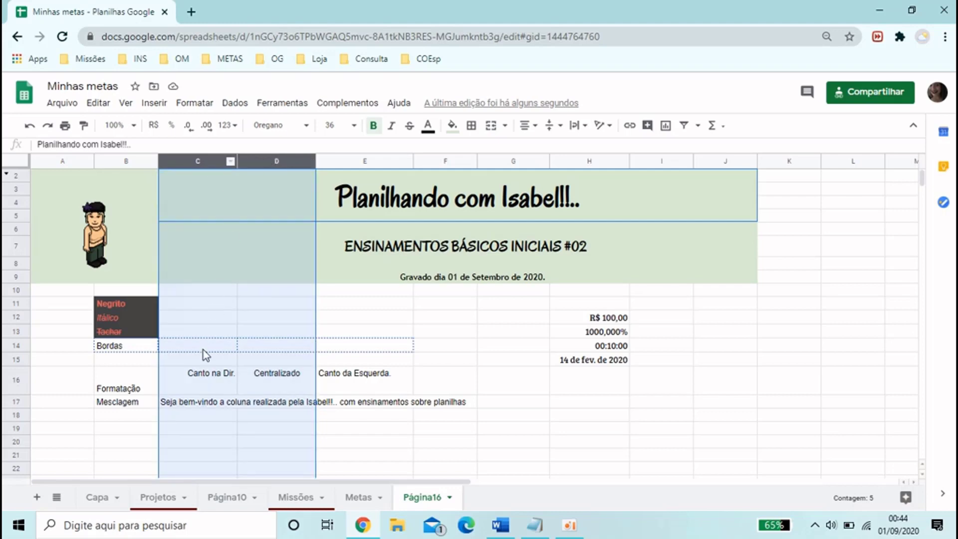
{"action": "left_click", "coordinate": [205, 353]}
{"action": "left_click", "coordinate": [198, 161]}
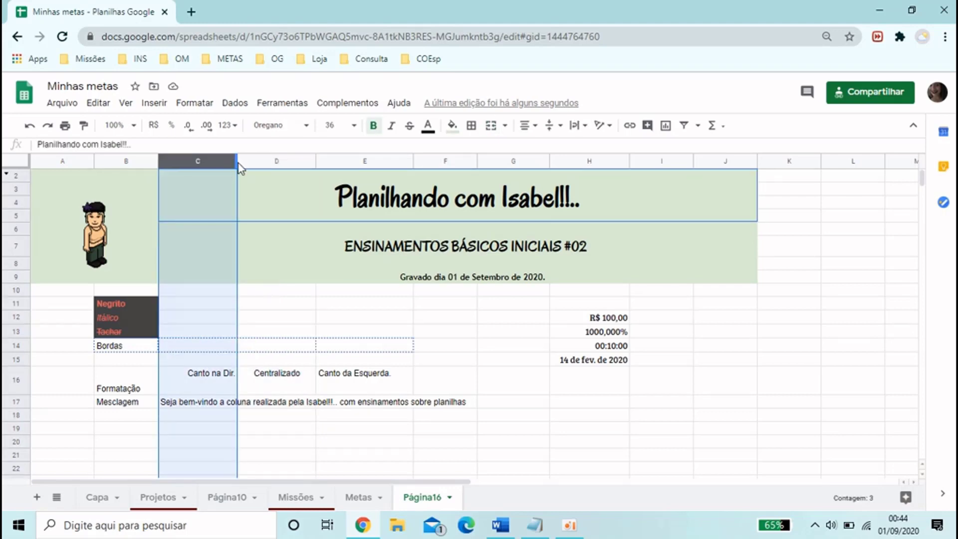
{"action": "left_click_drag", "start_coordinate": [238, 161], "coordinate": [302, 159]}
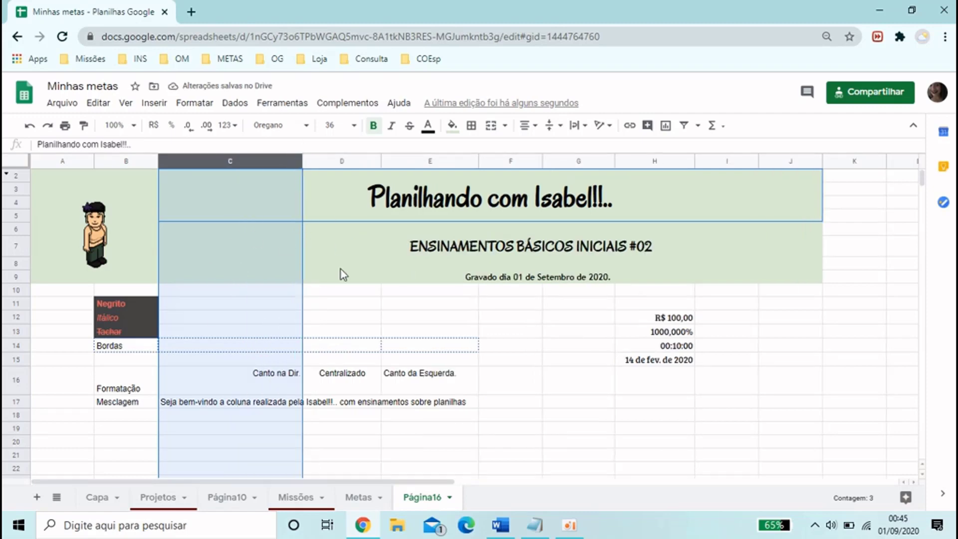
{"action": "key", "text": "ctrl+z"}
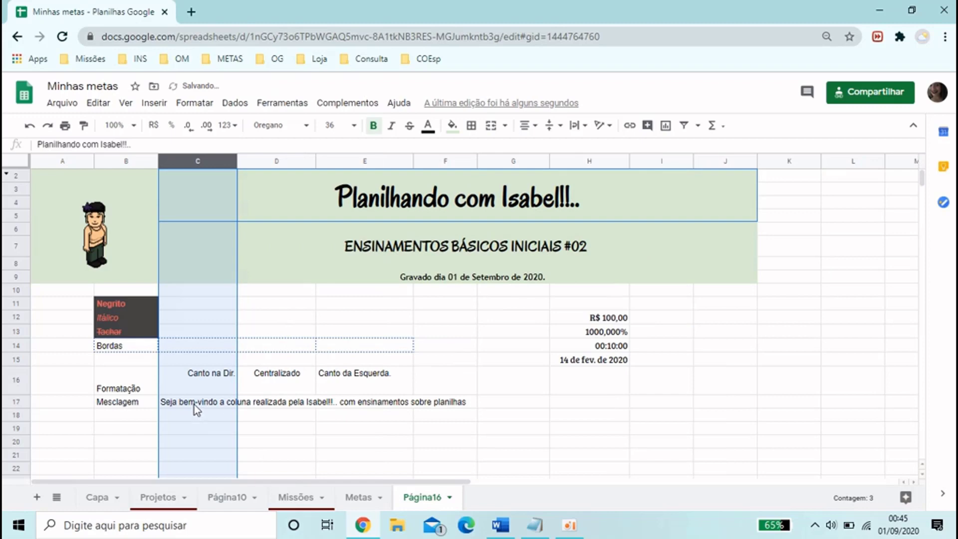
Merge C17:G17 into one cell and centre its welcome sentence horizontally
{"action": "left_click_drag", "start_coordinate": [194, 405], "coordinate": [508, 402]}
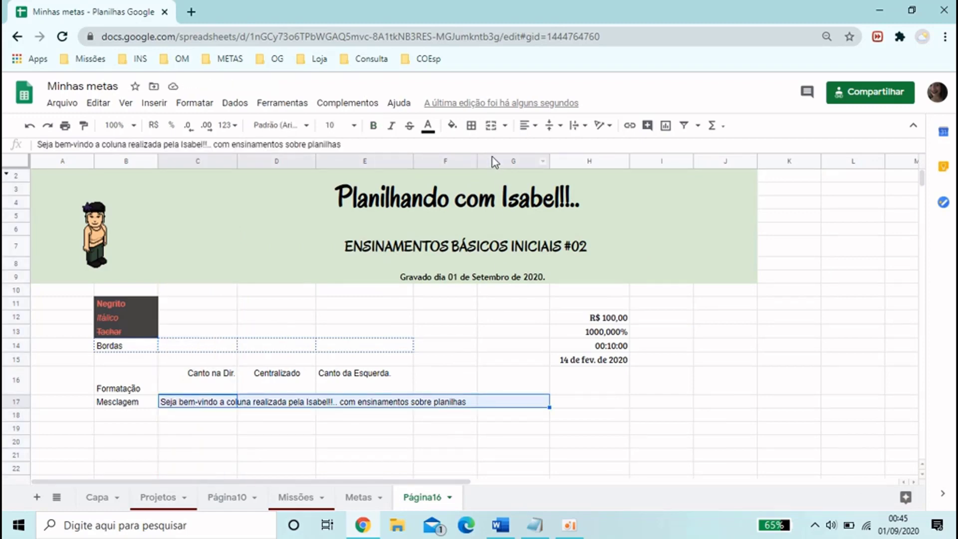
{"action": "left_click", "coordinate": [492, 126]}
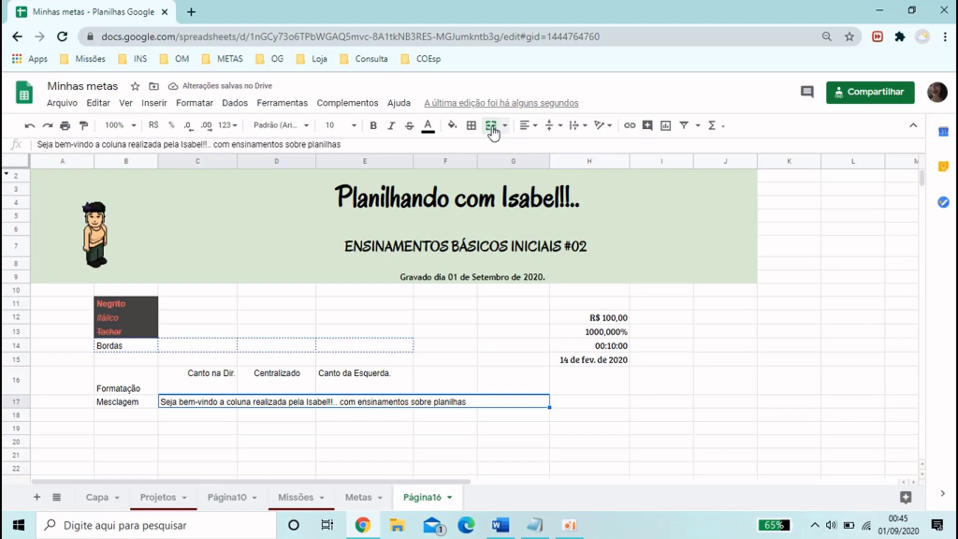
{"action": "left_click", "coordinate": [531, 129]}
{"action": "left_click", "coordinate": [541, 146]}
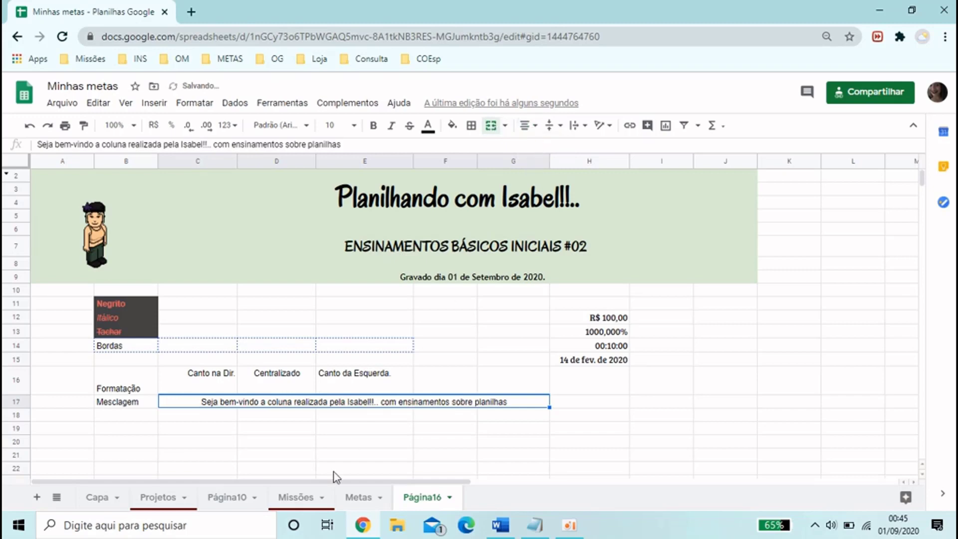
{"action": "left_click", "coordinate": [338, 457]}
{"action": "left_click", "coordinate": [292, 404]}
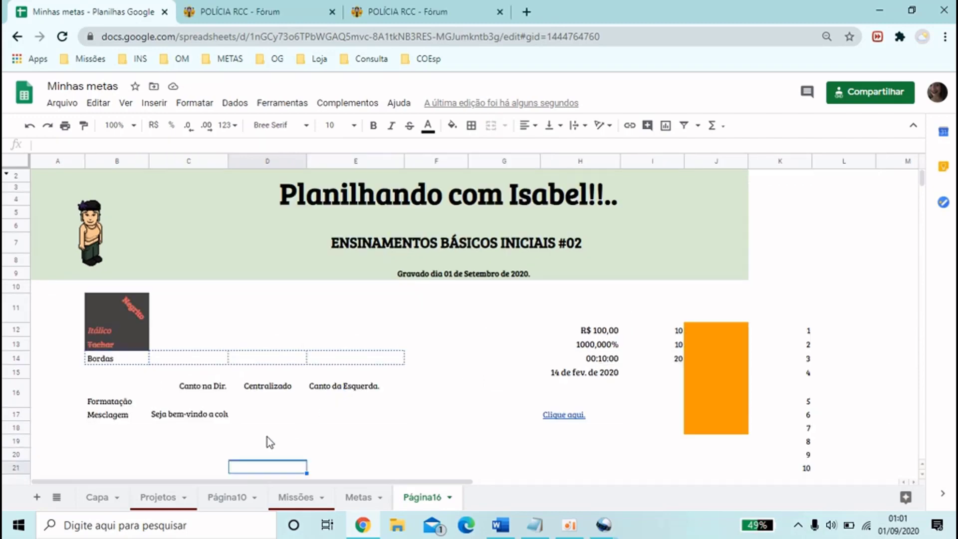
Try widening column C to show more of the welcome sentence in C17, and undo the resize
{"action": "left_click", "coordinate": [198, 417]}
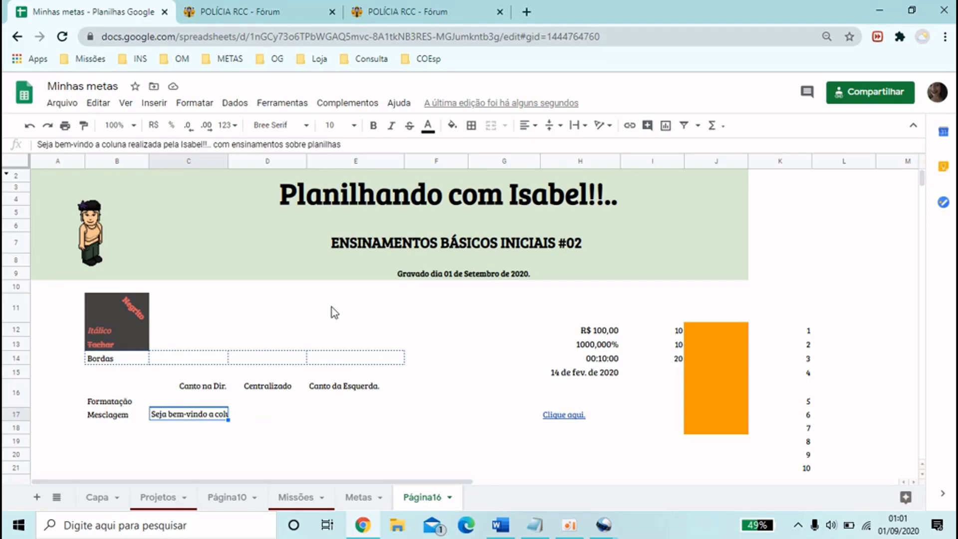
{"action": "left_click_drag", "start_coordinate": [227, 161], "coordinate": [354, 162]}
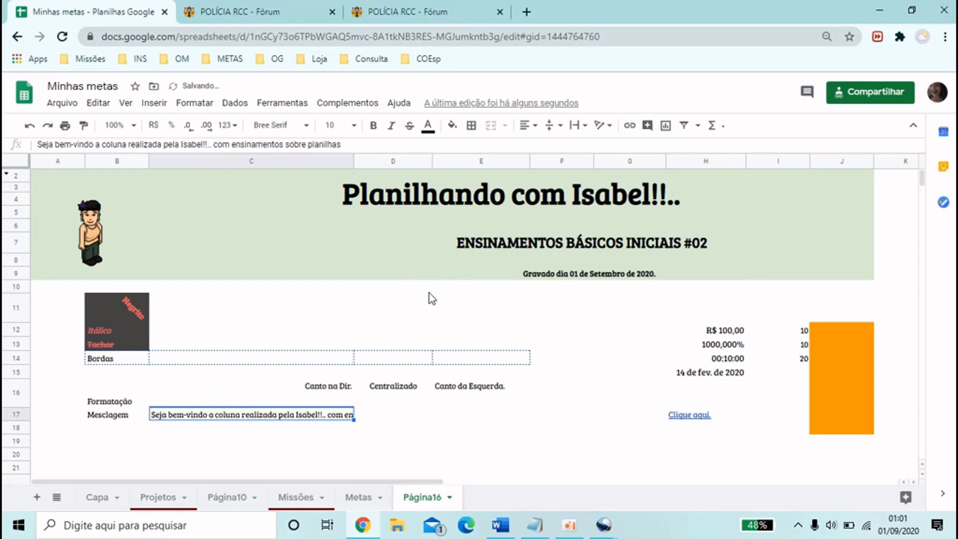
{"action": "key", "text": "ctrl+z"}
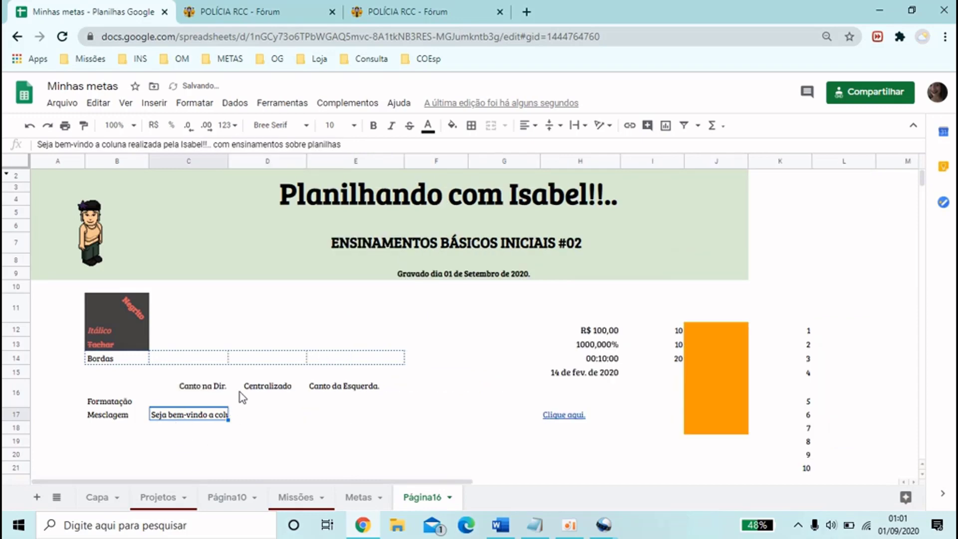
Wrap the welcome sentence within cell C17
{"action": "left_click", "coordinate": [584, 127]}
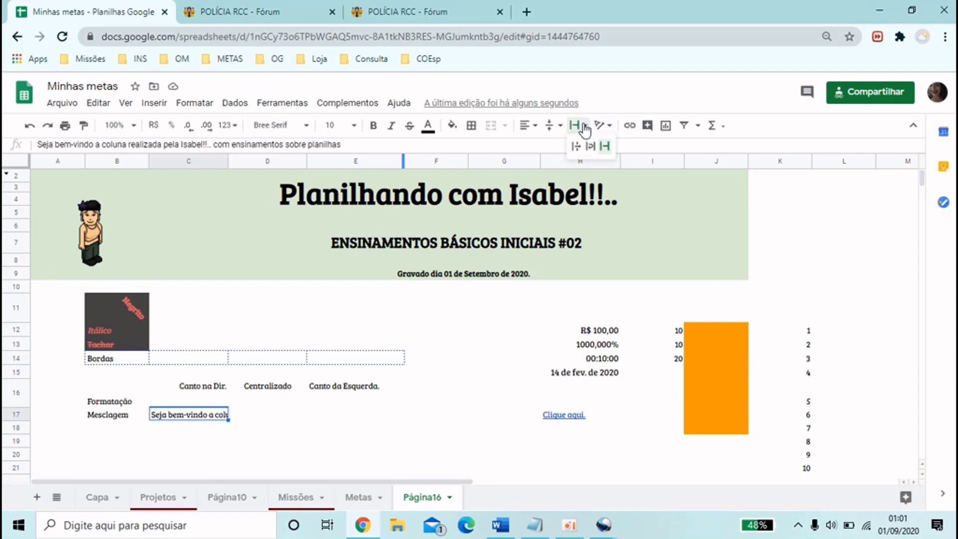
{"action": "left_click", "coordinate": [589, 147]}
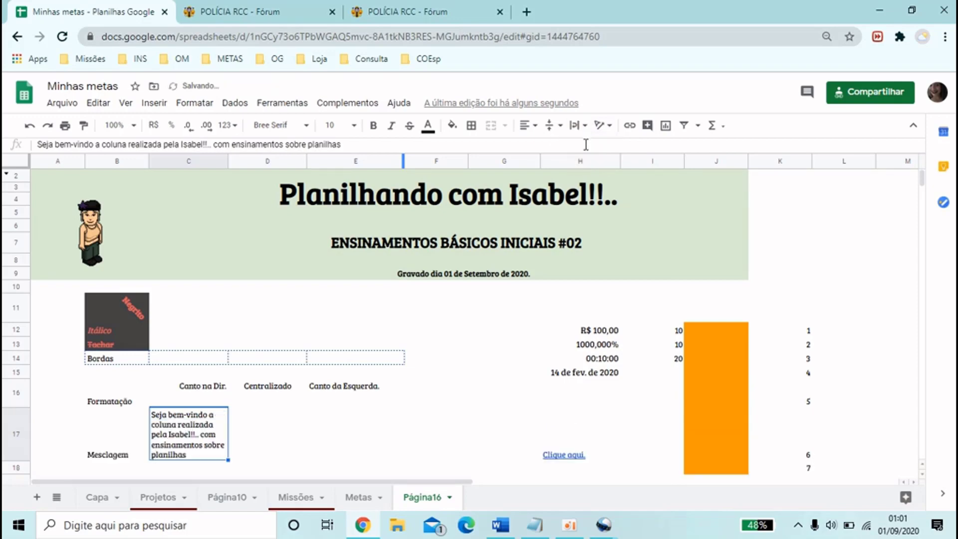
{"action": "scroll", "coordinate": [370, 368], "scroll_direction": "down", "scroll_amount": 1}
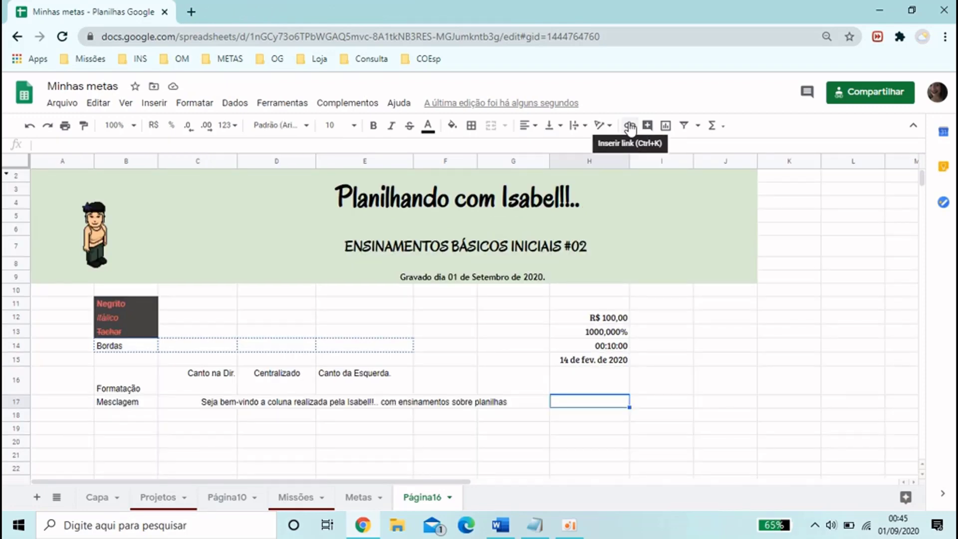
Open the POLÍCIA RCC forum in a new browser tab, copy its address, and return to the Minhas metas spreadsheet
{"action": "left_click", "coordinate": [191, 11]}
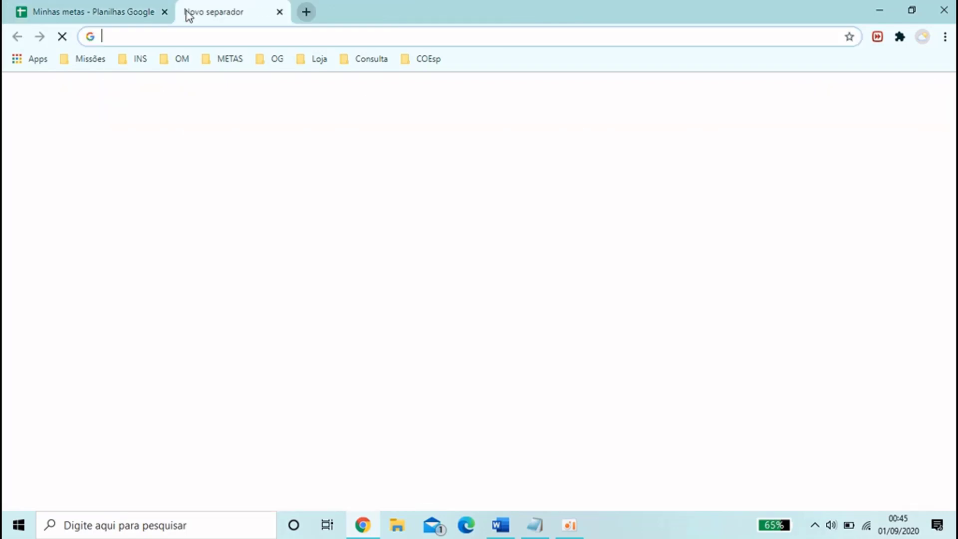
{"action": "type", "text": "forum"}
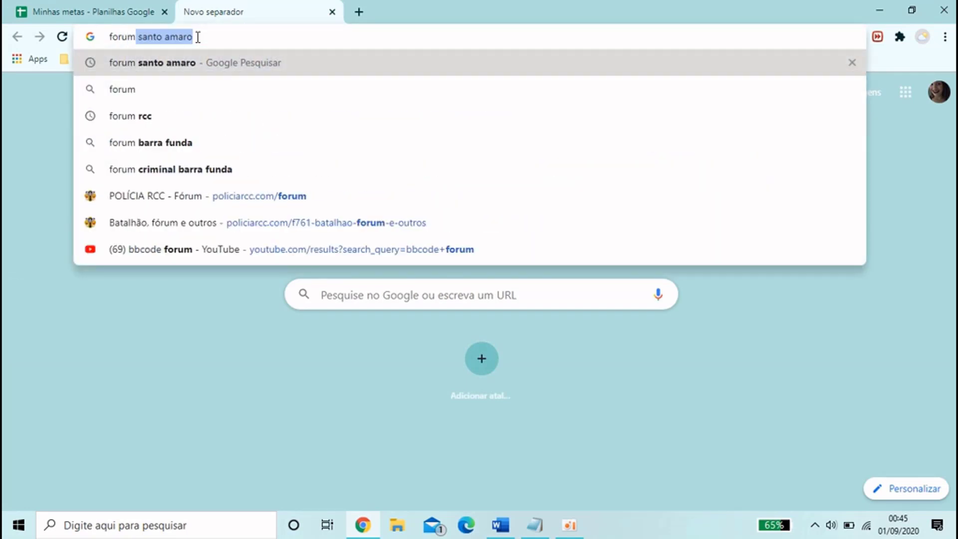
{"action": "left_click", "coordinate": [138, 195]}
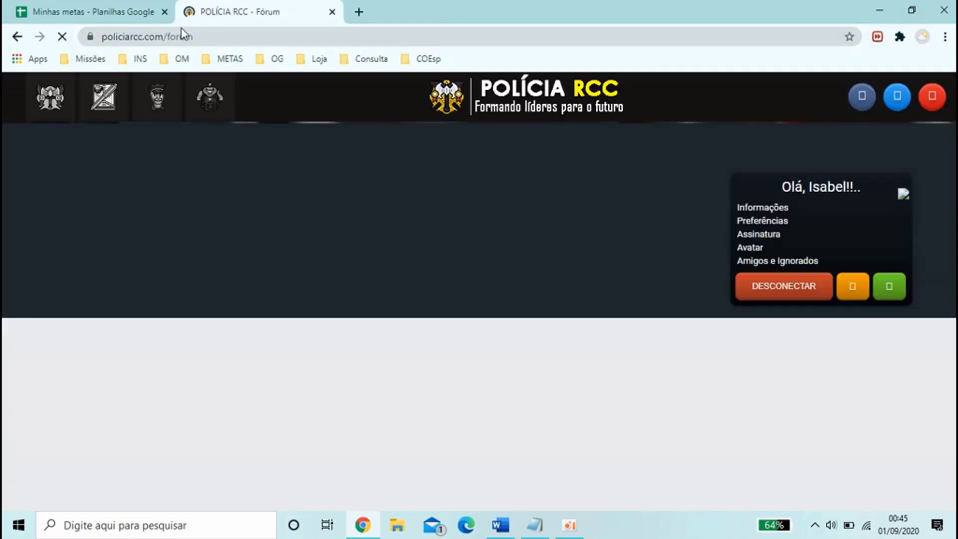
{"action": "left_click", "coordinate": [186, 37]}
{"action": "key", "text": "ctrl+c"}
{"action": "left_click", "coordinate": [102, 7]}
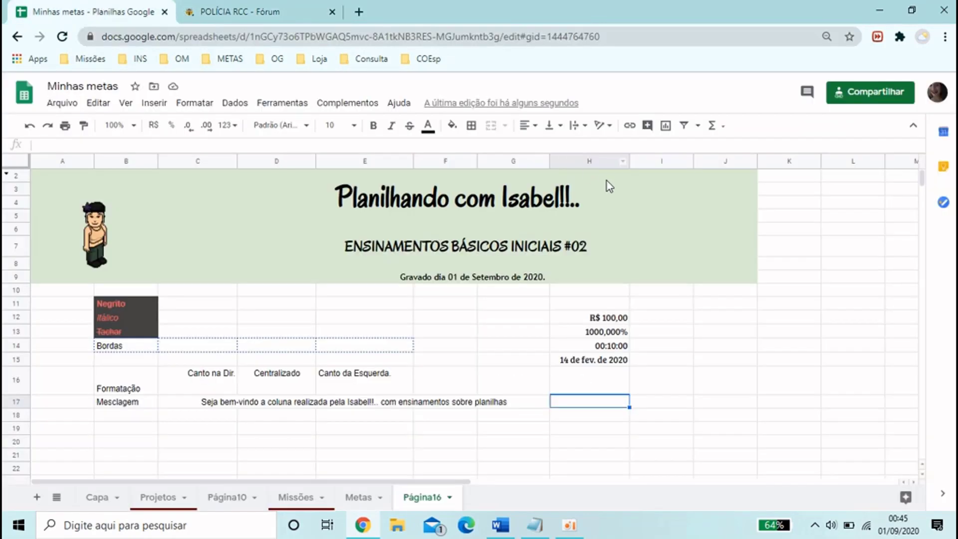
{"action": "left_click", "coordinate": [629, 126]}
{"action": "key", "text": "ctrl+v"}
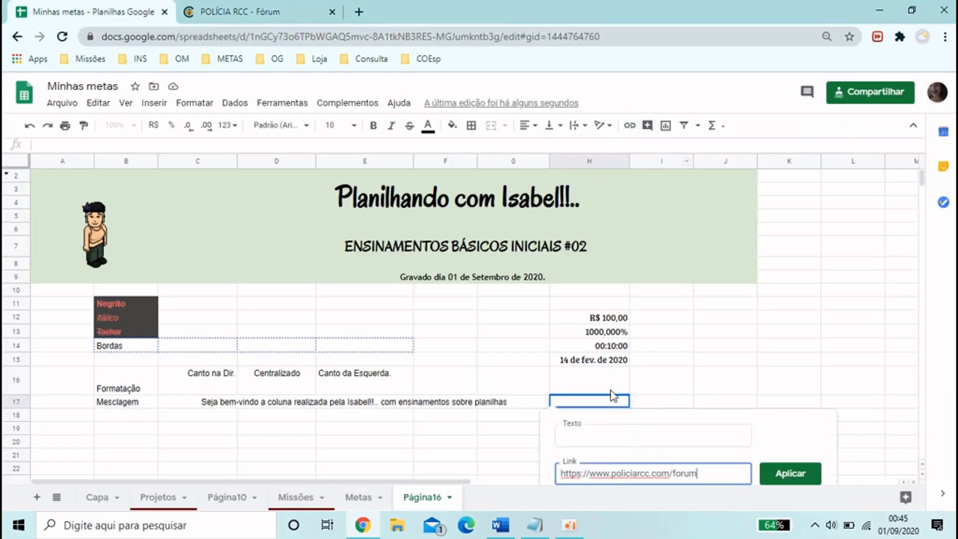
{"action": "left_click", "coordinate": [592, 437]}
{"action": "type", "text": "Cliqu"}
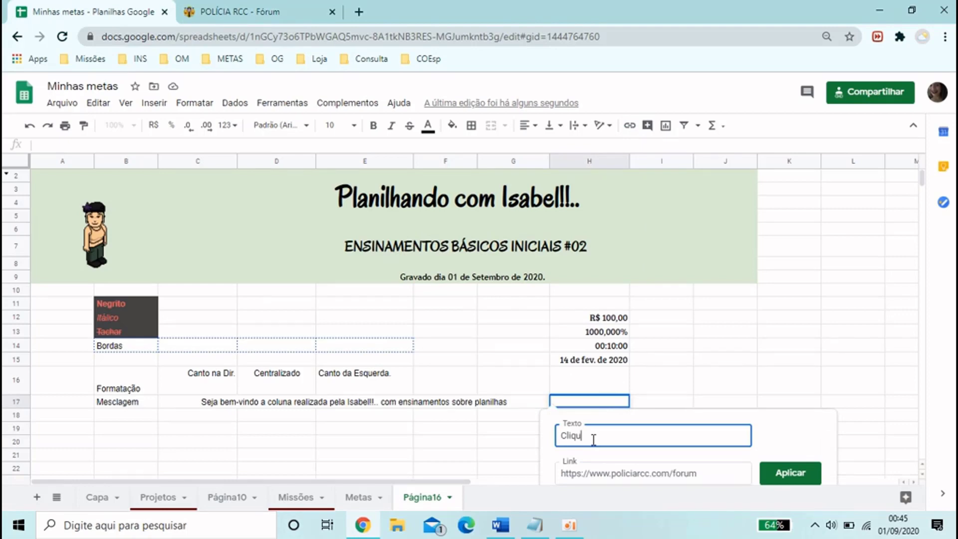
{"action": "type", "text": "e aqui."}
{"action": "left_click", "coordinate": [780, 473]}
{"action": "left_click", "coordinate": [524, 432]}
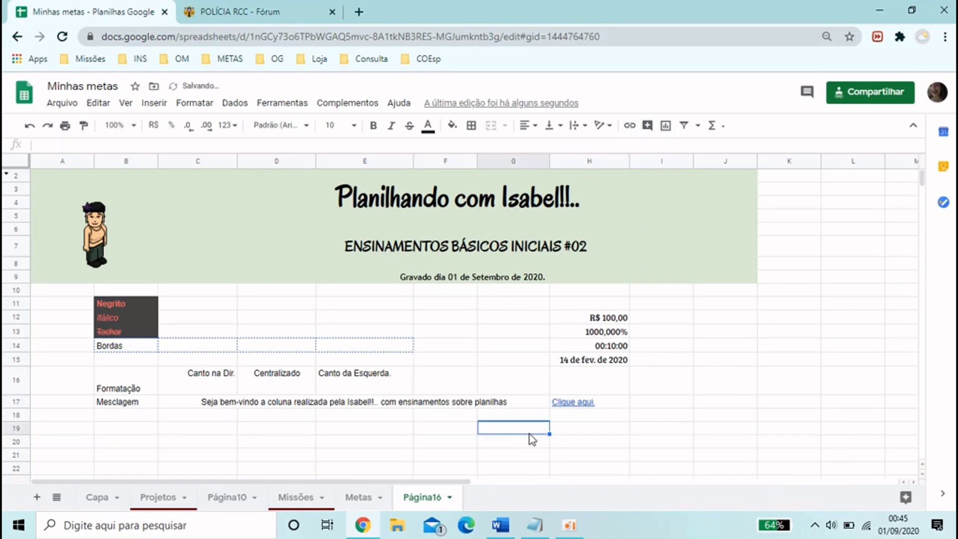
Test the Clique aqui. link in H17 by opening the forum page, and return to the spreadsheet
{"action": "left_click", "coordinate": [564, 402]}
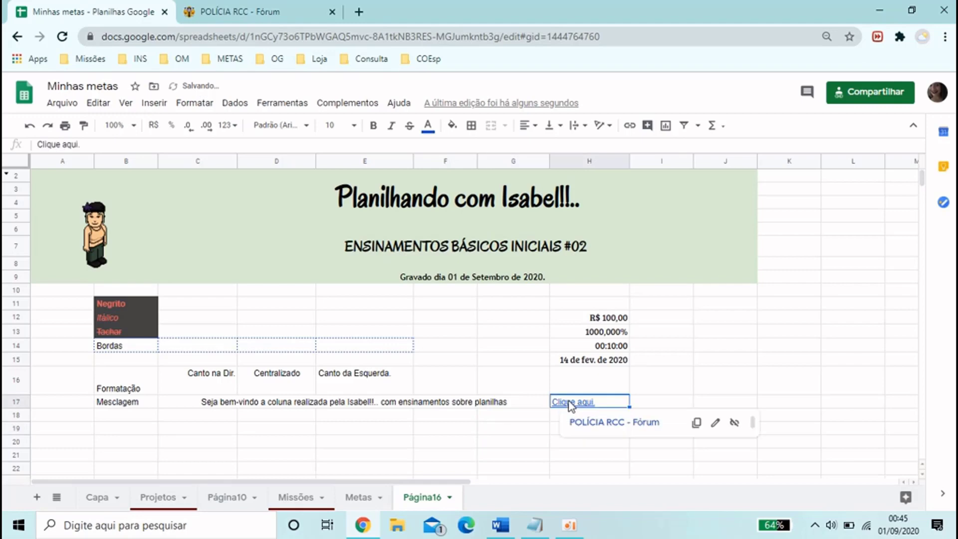
{"action": "left_click", "coordinate": [615, 423]}
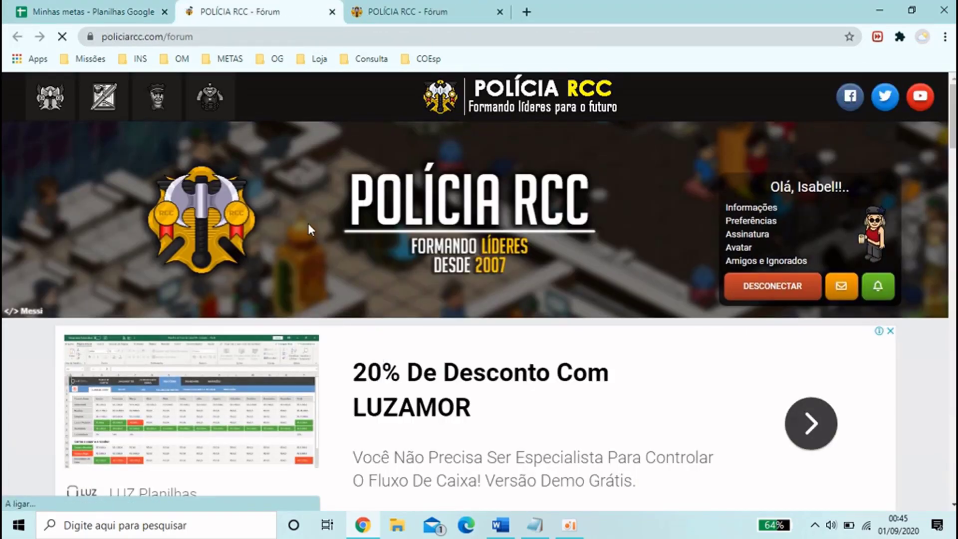
{"action": "left_click", "coordinate": [106, 5]}
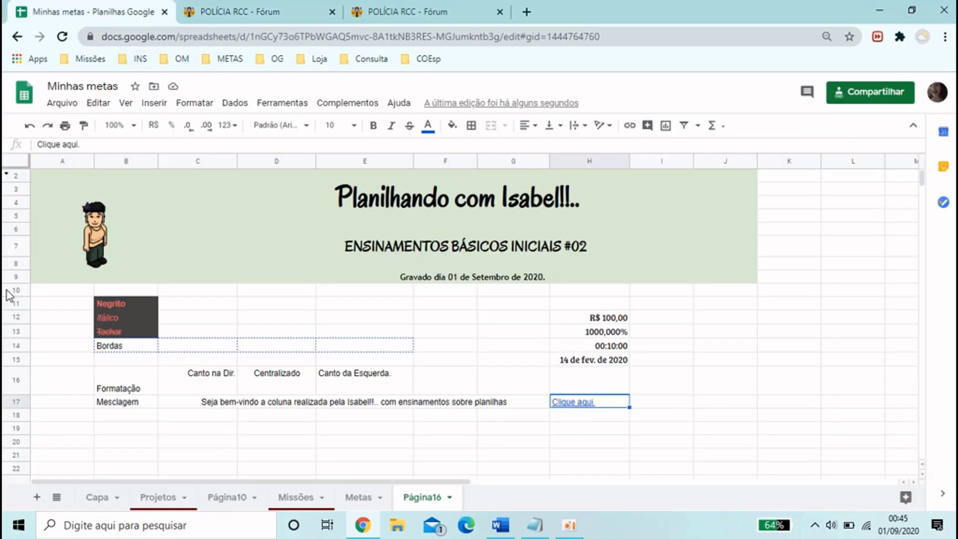
Try vertical stacking and upward rotation on the text Negrito in B11, ending with a downward tilt
{"action": "left_click", "coordinate": [125, 305]}
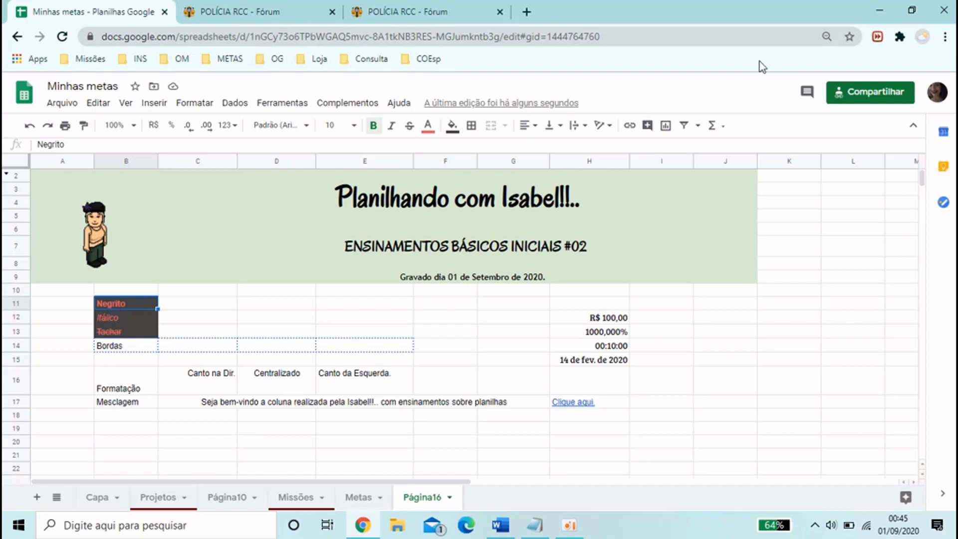
{"action": "left_click", "coordinate": [607, 128]}
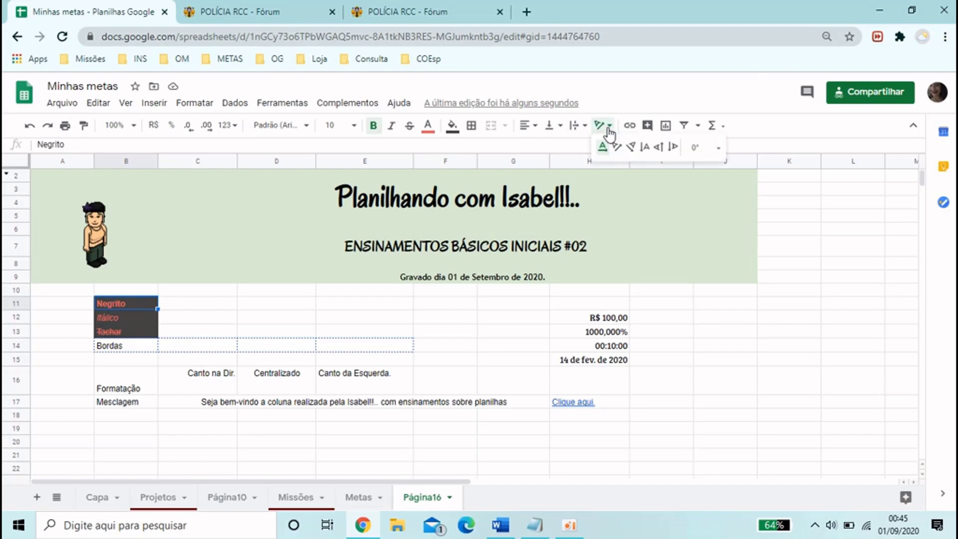
{"action": "left_click", "coordinate": [648, 150]}
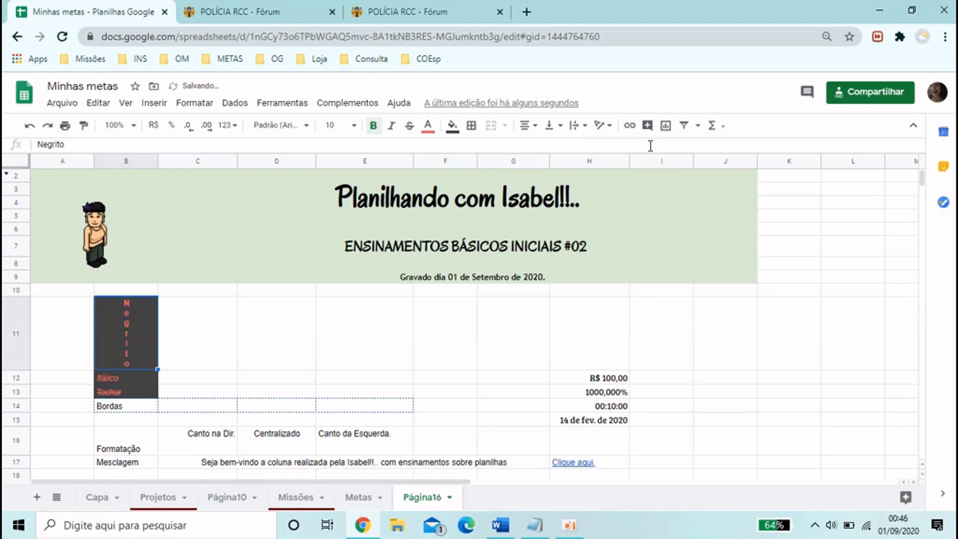
{"action": "left_click", "coordinate": [613, 131]}
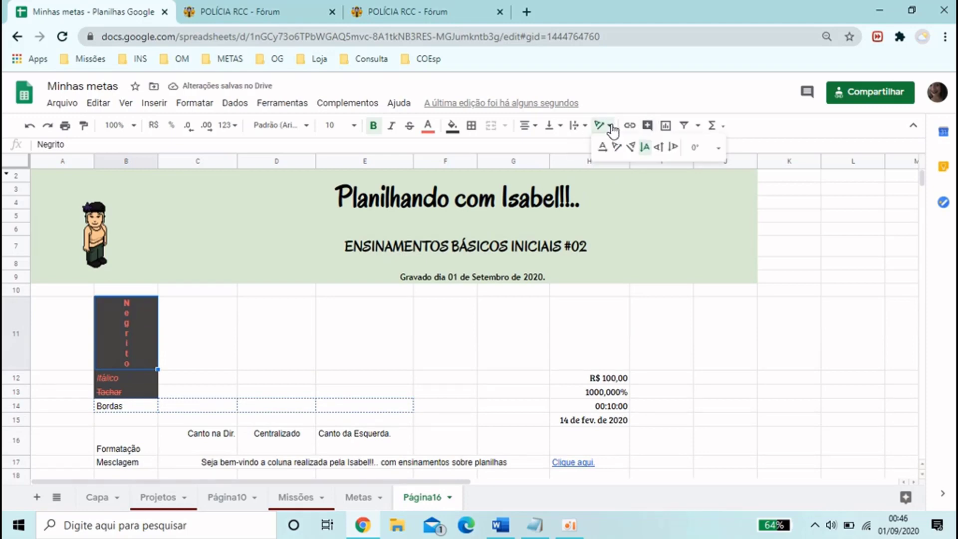
{"action": "left_click", "coordinate": [660, 150]}
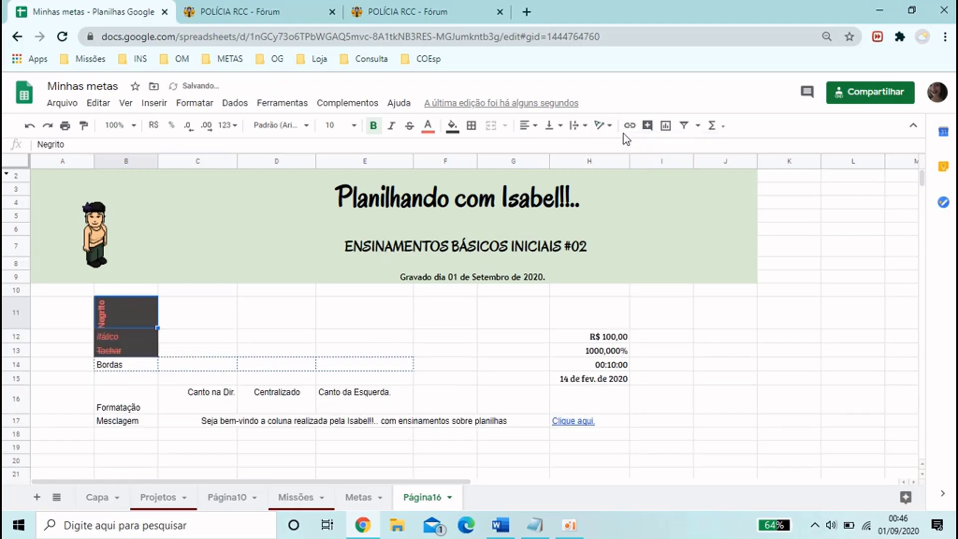
{"action": "left_click", "coordinate": [601, 131]}
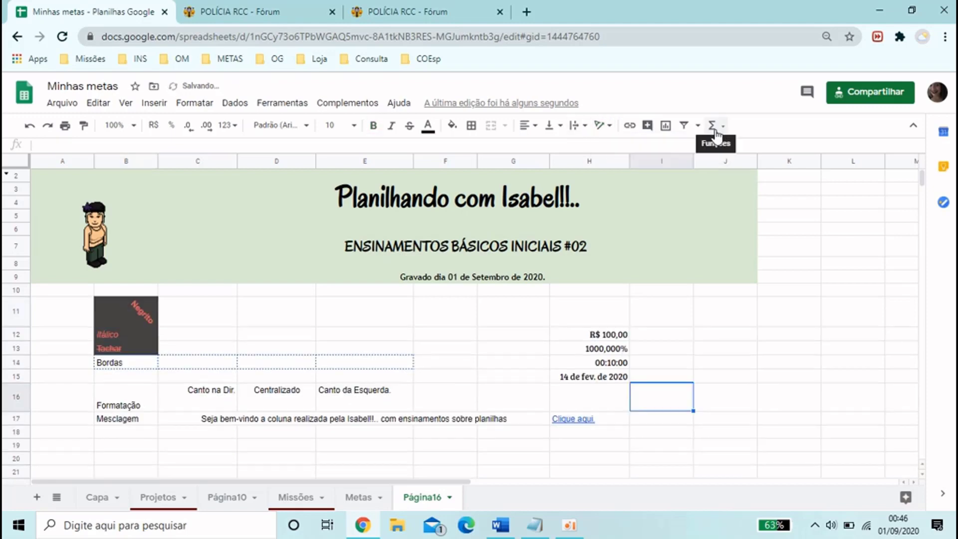
Open the list of available spreadsheet functions
{"action": "left_click", "coordinate": [716, 132]}
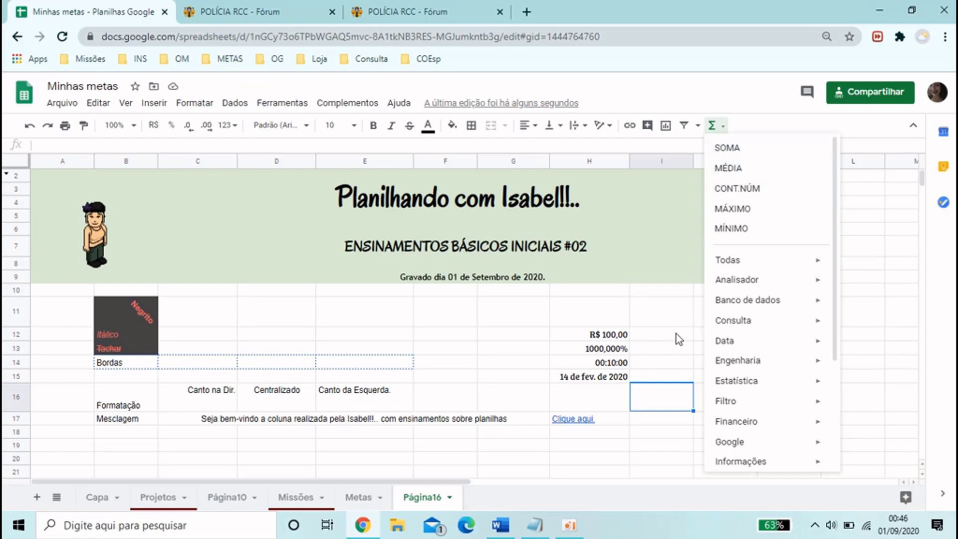
Set the font of the entire Página16 sheet to Bree Serif
{"action": "left_click", "coordinate": [16, 160]}
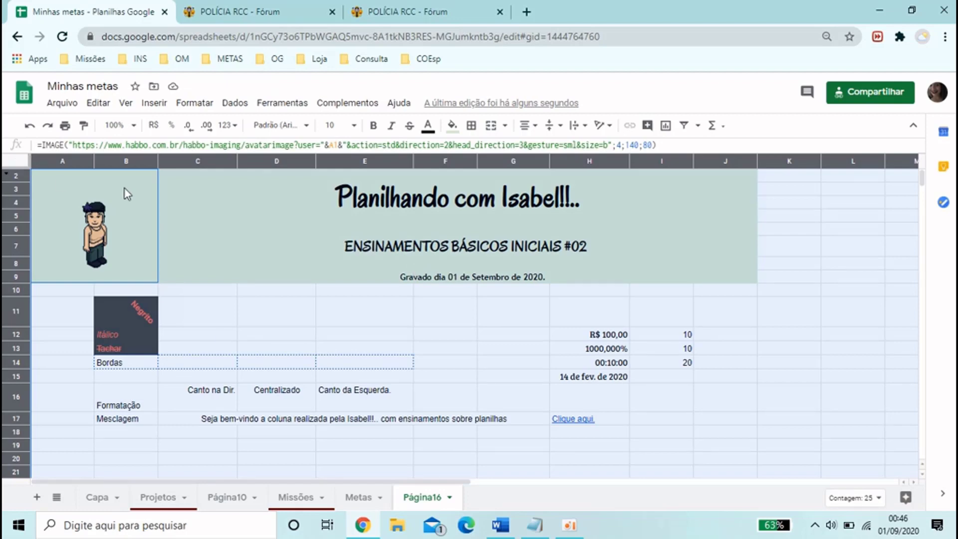
{"action": "left_click", "coordinate": [299, 126]}
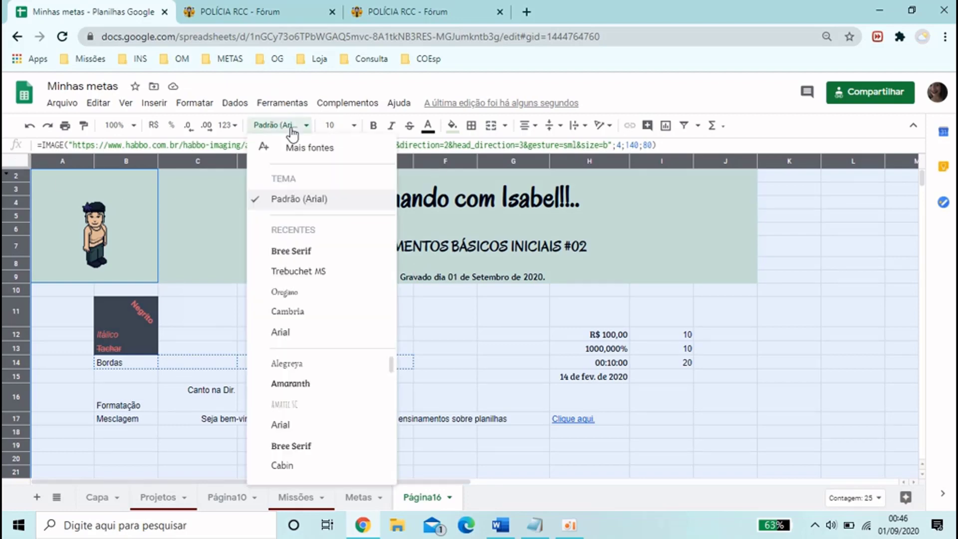
{"action": "left_click", "coordinate": [309, 252]}
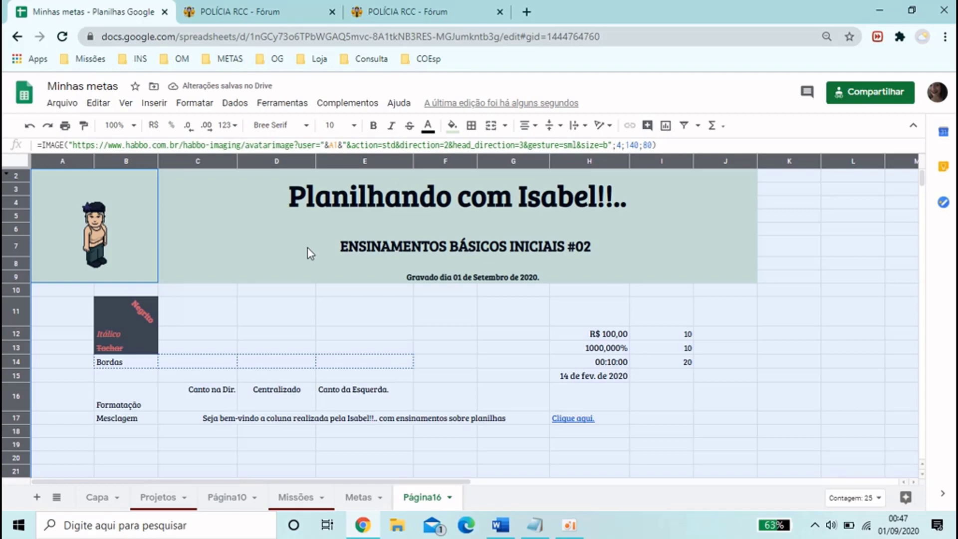
Try filling the entire sheet with the light green of the title banner
{"action": "left_click", "coordinate": [452, 125]}
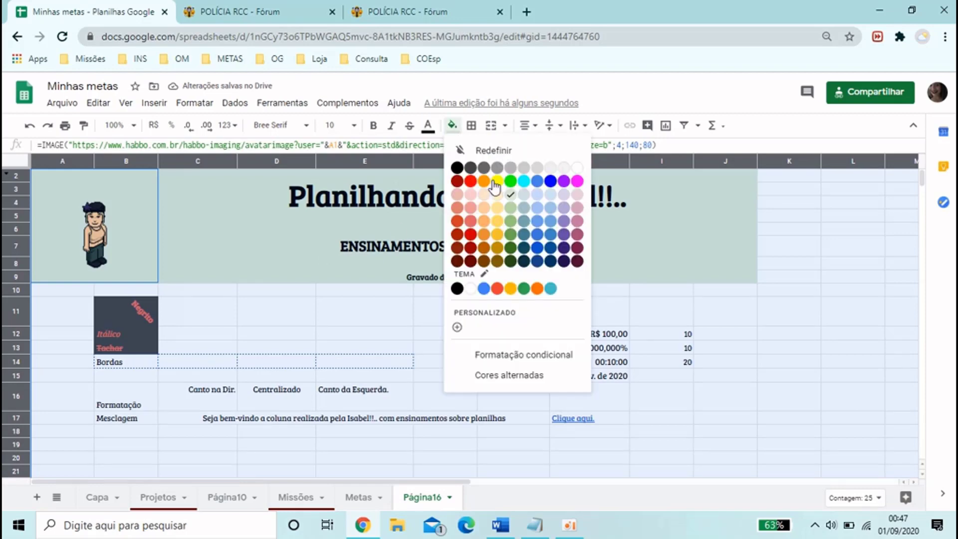
{"action": "left_click", "coordinate": [510, 197]}
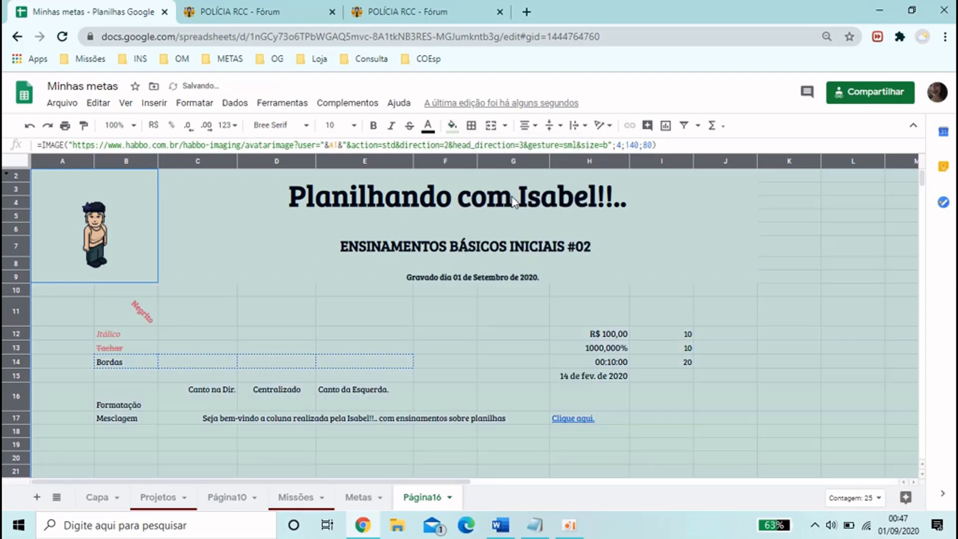
{"action": "left_click", "coordinate": [349, 312]}
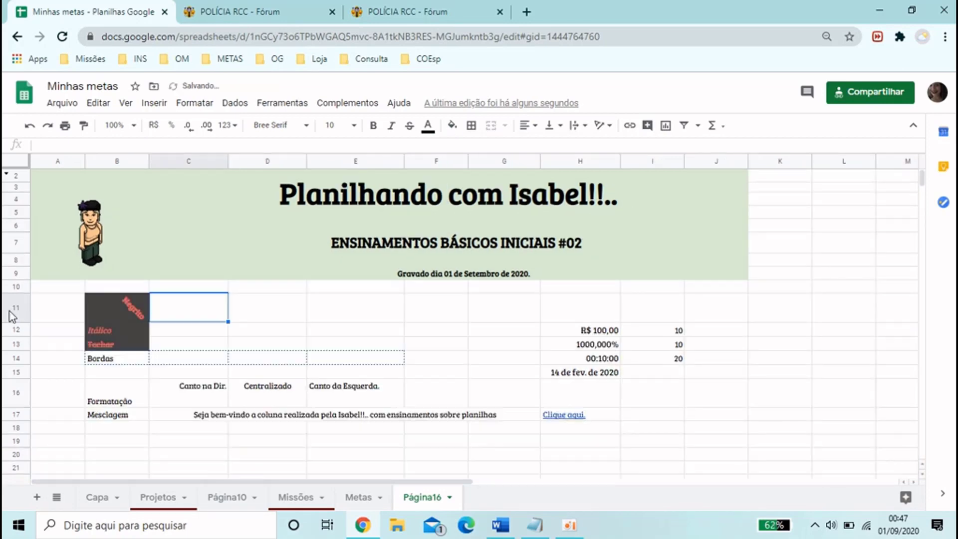
Hide row 11, and unhide it again
{"action": "left_click", "coordinate": [11, 310]}
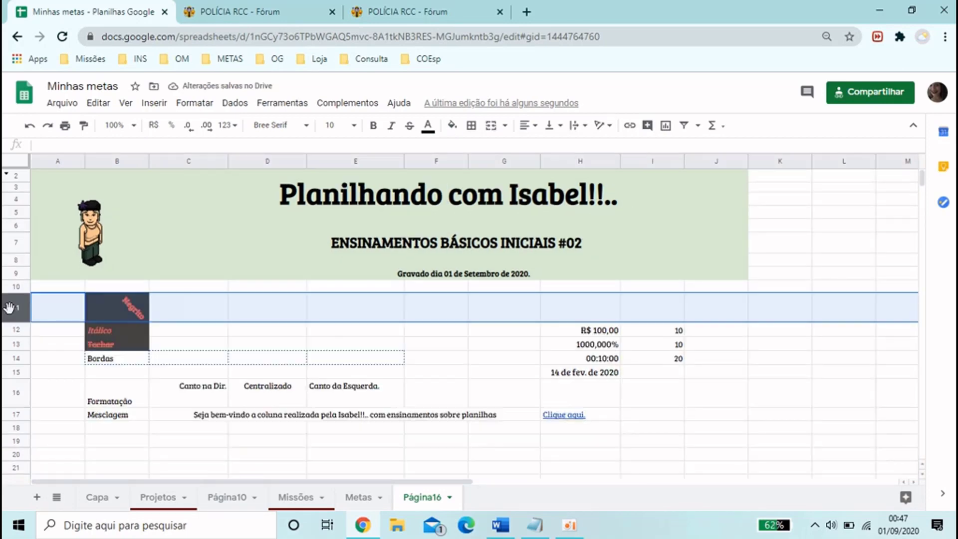
{"action": "right_click", "coordinate": [11, 307]}
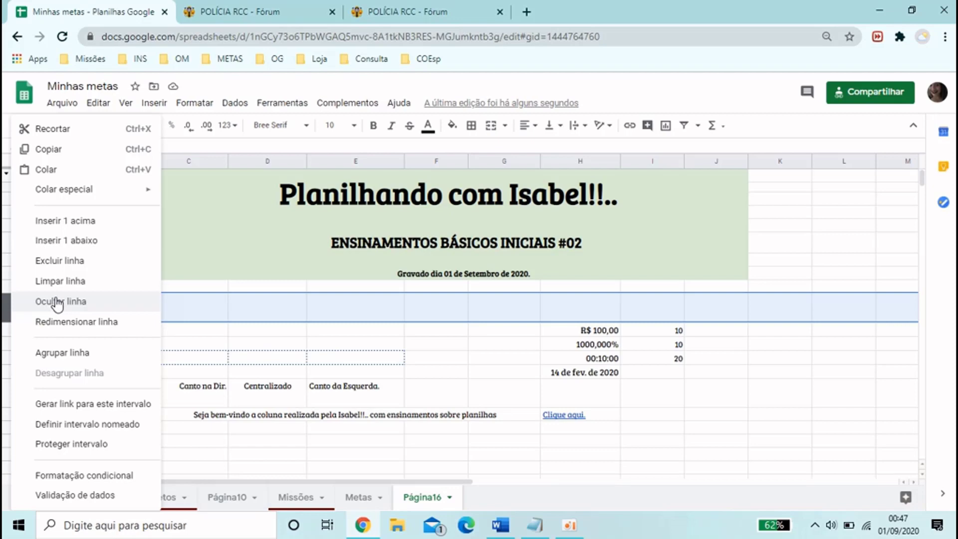
{"action": "left_click", "coordinate": [58, 302]}
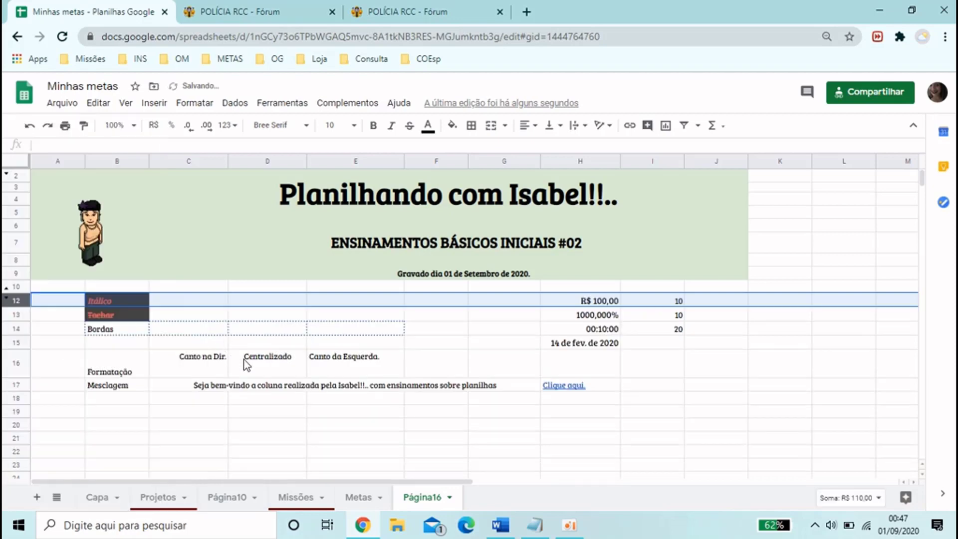
{"action": "left_click", "coordinate": [89, 342]}
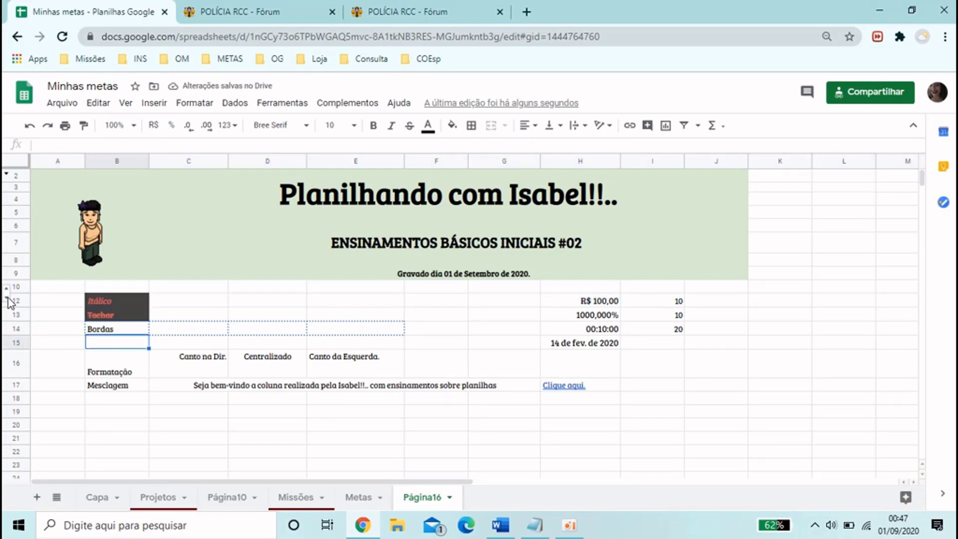
{"action": "left_click", "coordinate": [8, 298]}
{"action": "left_click", "coordinate": [136, 346]}
Turn off the gridlines on the Página16 sheet
{"action": "left_click", "coordinate": [126, 103]}
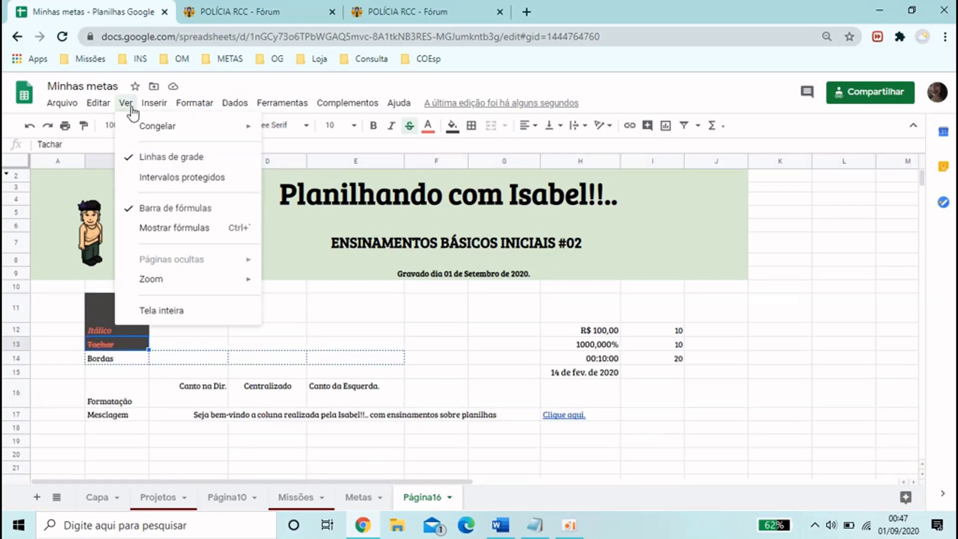
{"action": "left_click", "coordinate": [149, 159]}
{"action": "left_click", "coordinate": [298, 318]}
{"action": "left_click", "coordinate": [499, 363]}
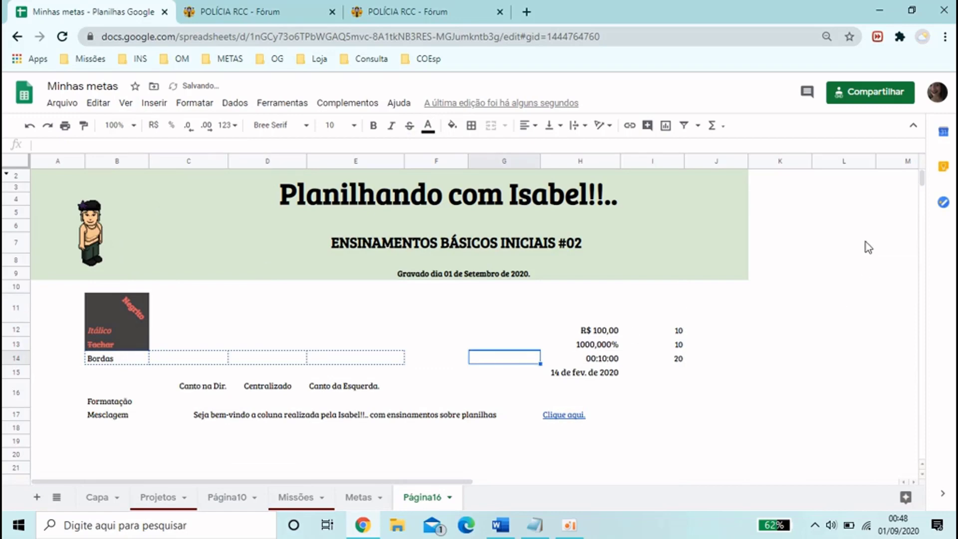
{"action": "left_click", "coordinate": [864, 248]}
{"action": "left_click", "coordinate": [845, 342]}
{"action": "left_click", "coordinate": [750, 404]}
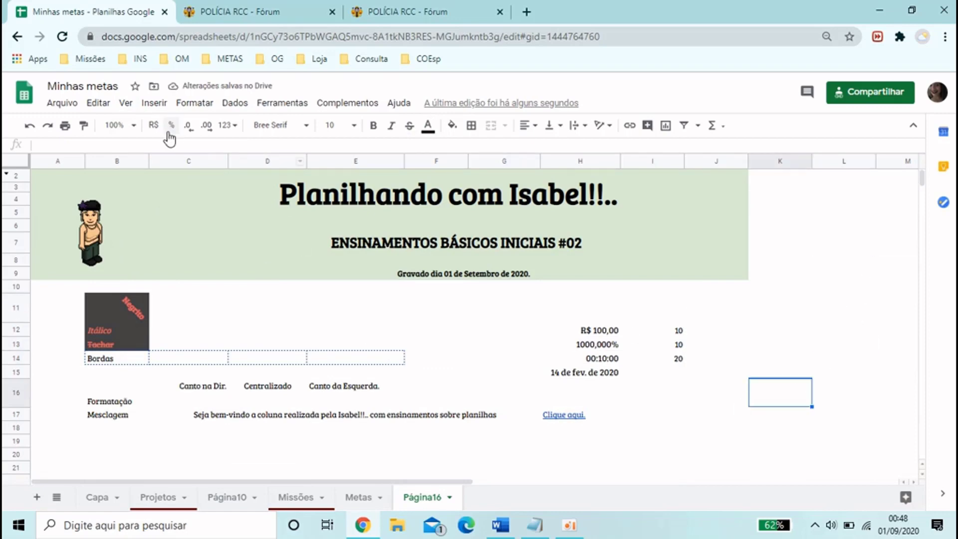
{"action": "left_click", "coordinate": [154, 103]}
{"action": "left_click", "coordinate": [425, 360]}
{"action": "left_click", "coordinate": [468, 292]}
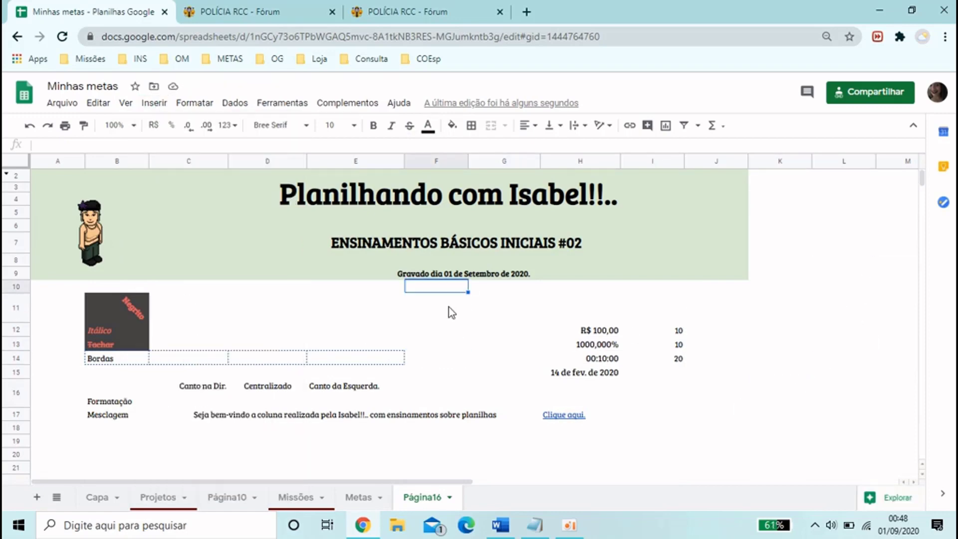
{"action": "left_click", "coordinate": [450, 312]}
{"action": "left_click", "coordinate": [806, 254]}
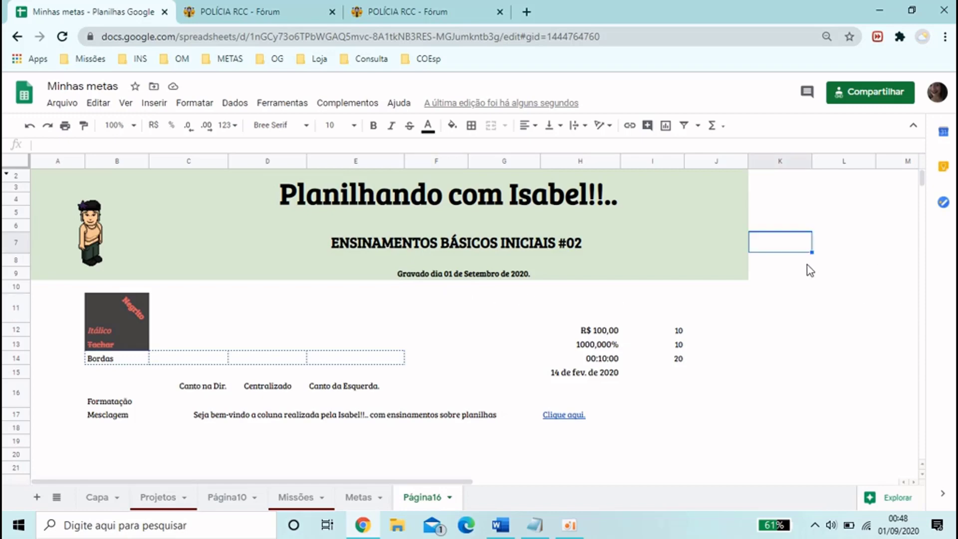
{"action": "left_click", "coordinate": [804, 303]}
Fill cell J12, beside the first value of 10, with orange
{"action": "left_click", "coordinate": [743, 332]}
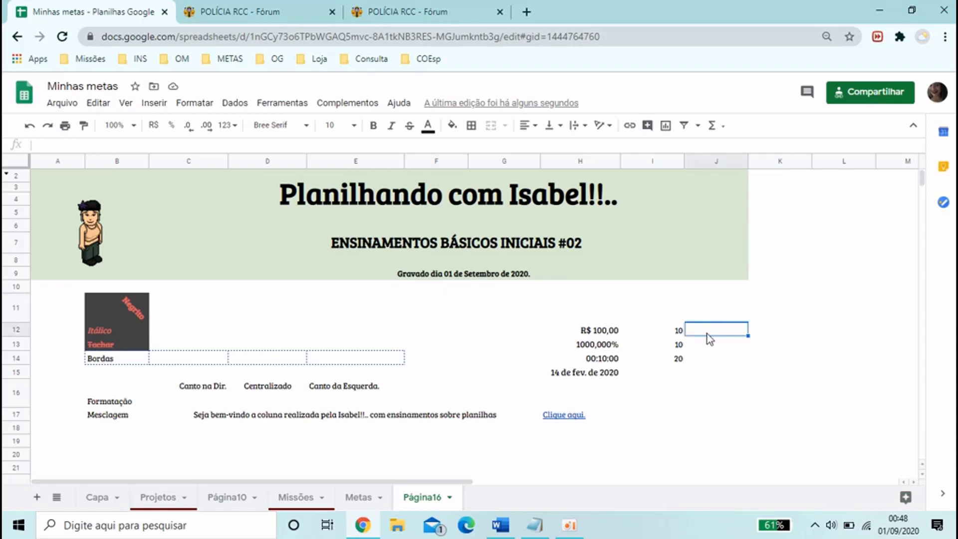
{"action": "left_click", "coordinate": [452, 126]}
{"action": "left_click", "coordinate": [483, 181]}
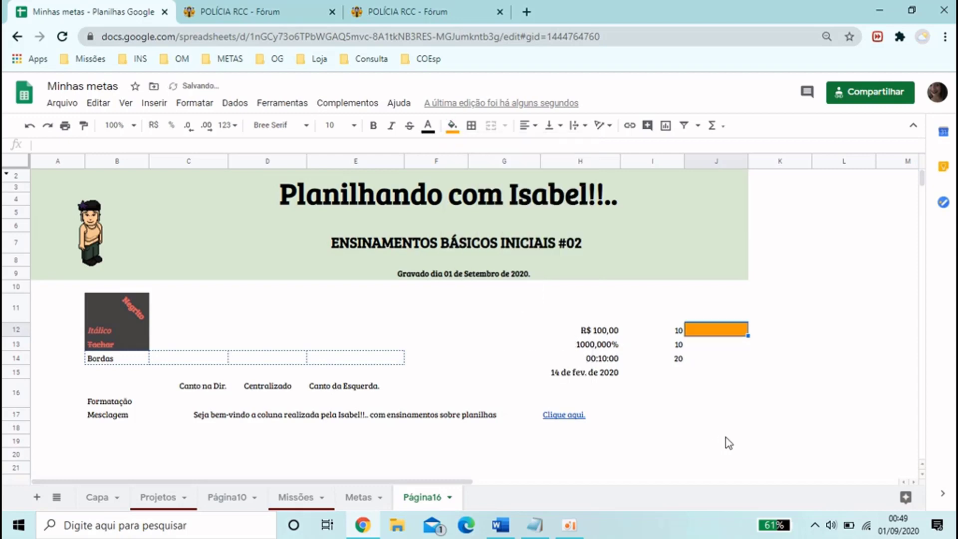
{"action": "left_click", "coordinate": [692, 357]}
{"action": "left_click", "coordinate": [704, 333]}
{"action": "double_click", "coordinate": [711, 331]}
{"action": "left_click", "coordinate": [705, 358]}
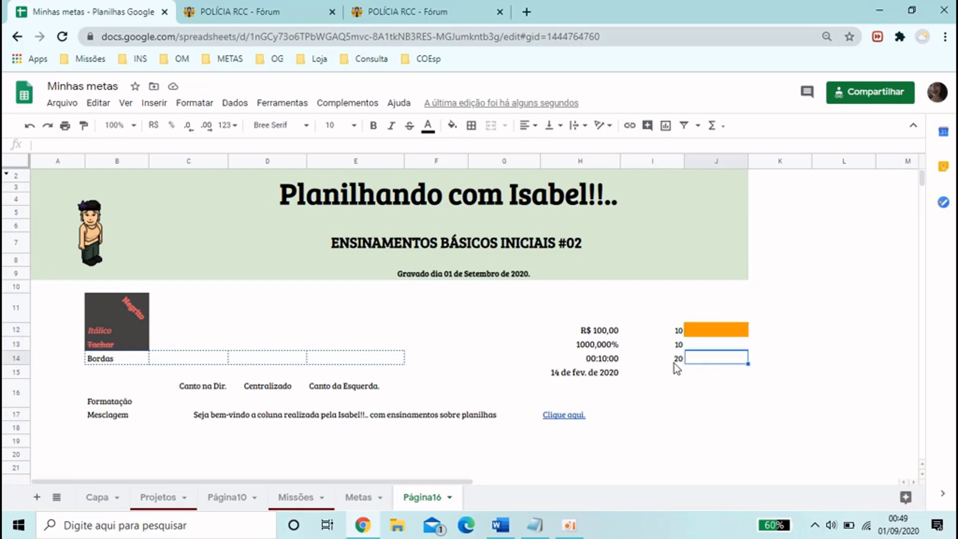
{"action": "left_click", "coordinate": [675, 363]}
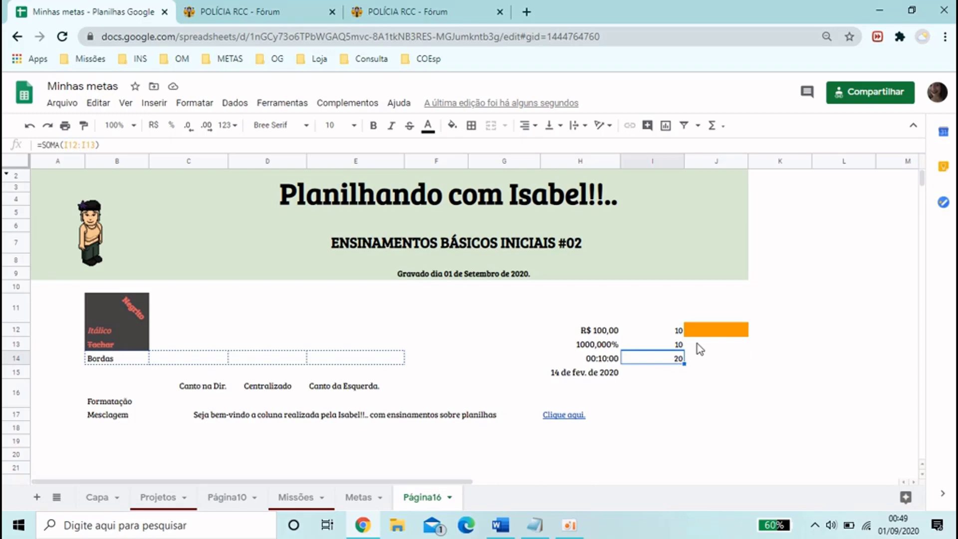
Extend the orange fill of cell J12 down the column through J18
{"action": "left_click", "coordinate": [705, 332]}
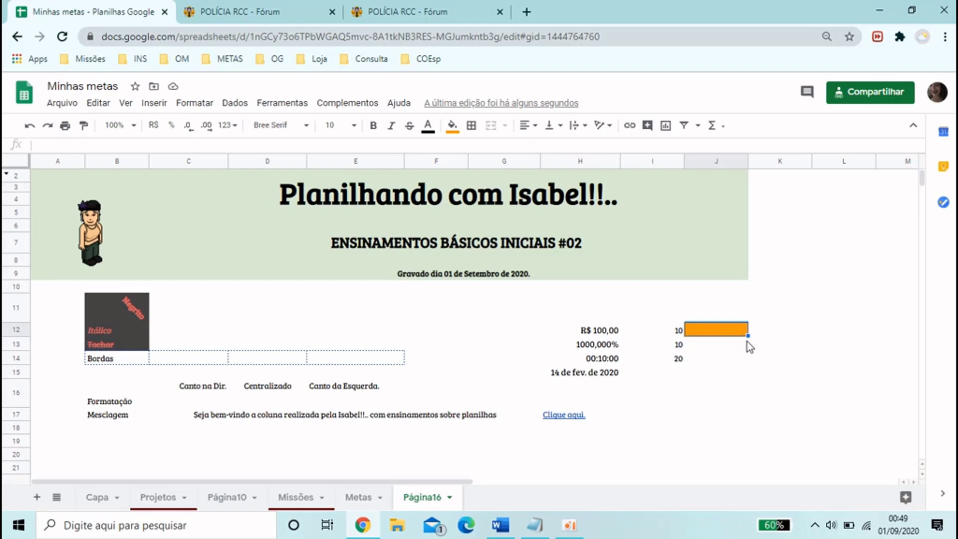
{"action": "left_click_drag", "start_coordinate": [749, 335], "coordinate": [736, 437]}
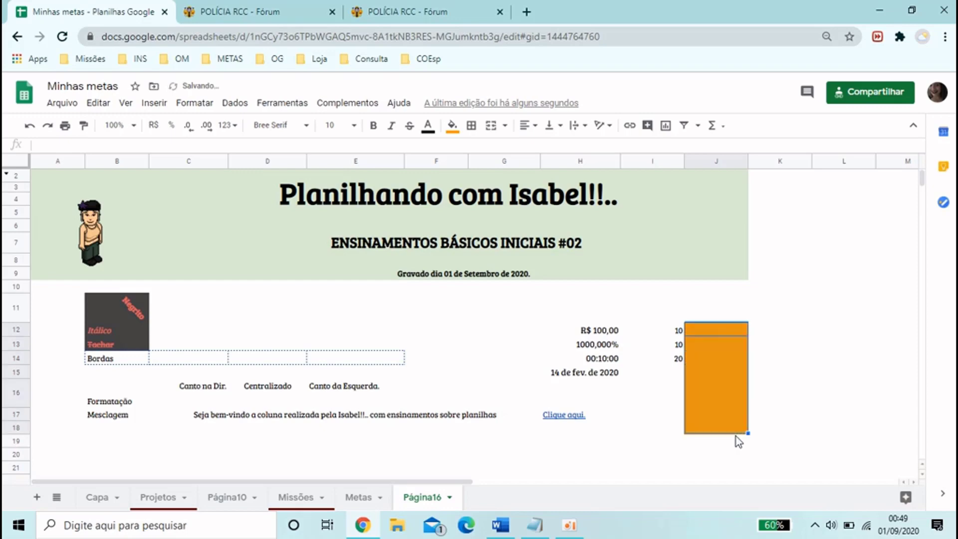
{"action": "left_click", "coordinate": [719, 330]}
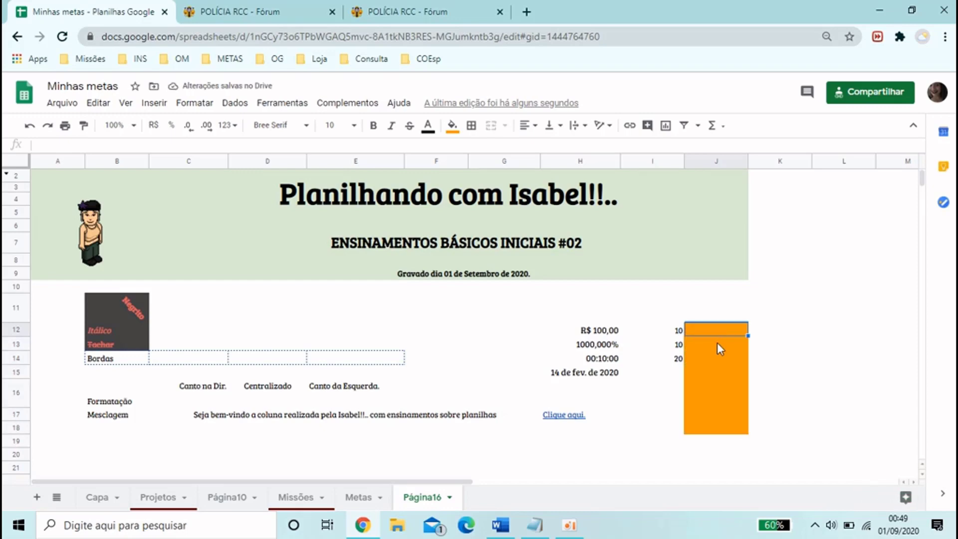
{"action": "left_click_drag", "start_coordinate": [717, 343], "coordinate": [715, 429]}
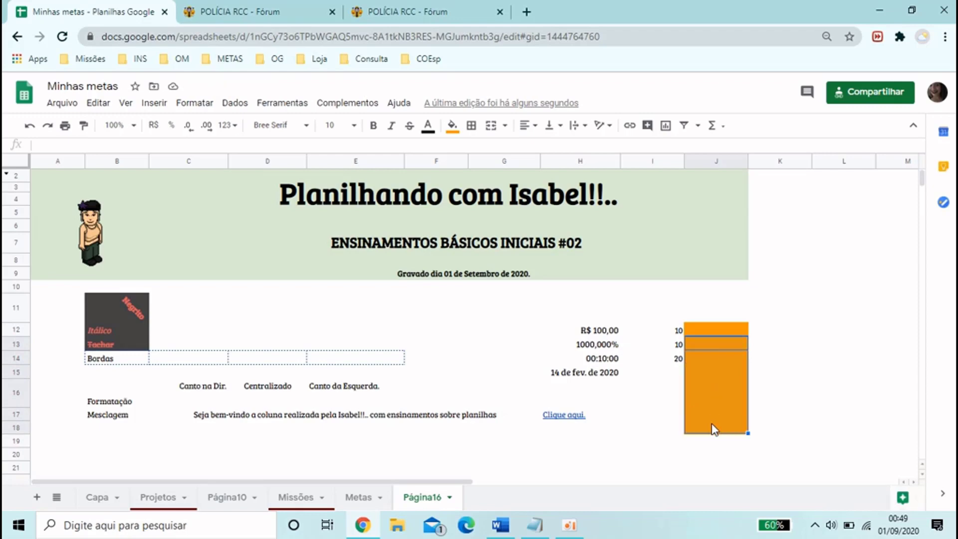
{"action": "left_click", "coordinate": [771, 316]}
{"action": "left_click", "coordinate": [725, 321]}
{"action": "left_click", "coordinate": [726, 357]}
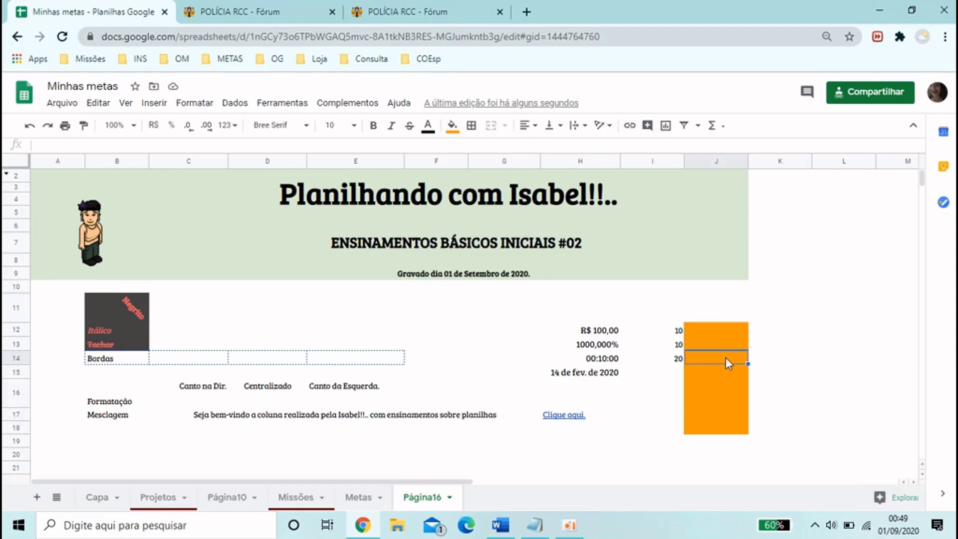
Enter the numbers 1, 2 and 3 in cells K12 to K14
{"action": "key", "text": "Right"}
{"action": "left_click", "coordinate": [768, 330]}
{"action": "type", "text": "1"}
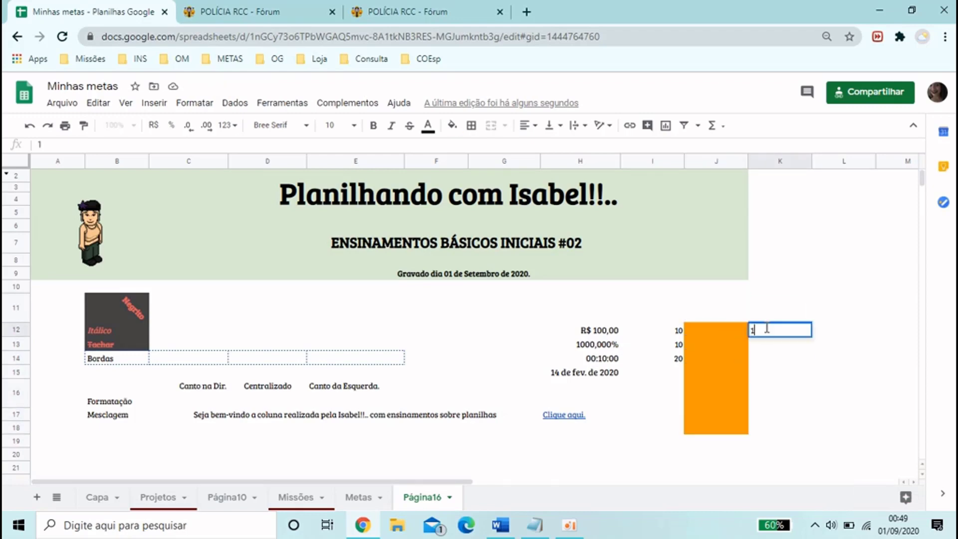
{"action": "key", "text": "Return"}
{"action": "type", "text": "2"}
{"action": "key", "text": "Return"}
{"action": "type", "text": "3"}
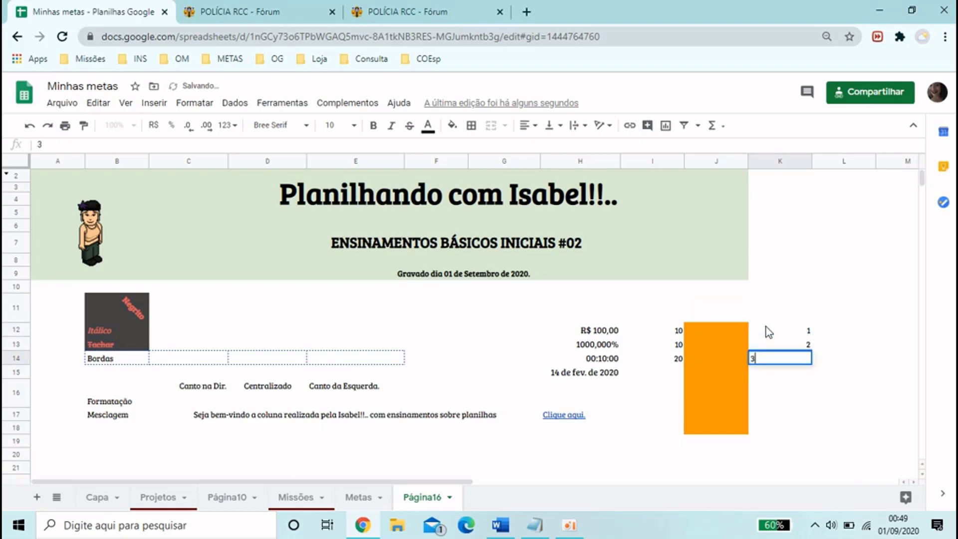
{"action": "key", "text": "Return"}
Continue the number series from K12:K14 down the column to K18 by autofill
{"action": "left_click_drag", "start_coordinate": [768, 329], "coordinate": [768, 364]}
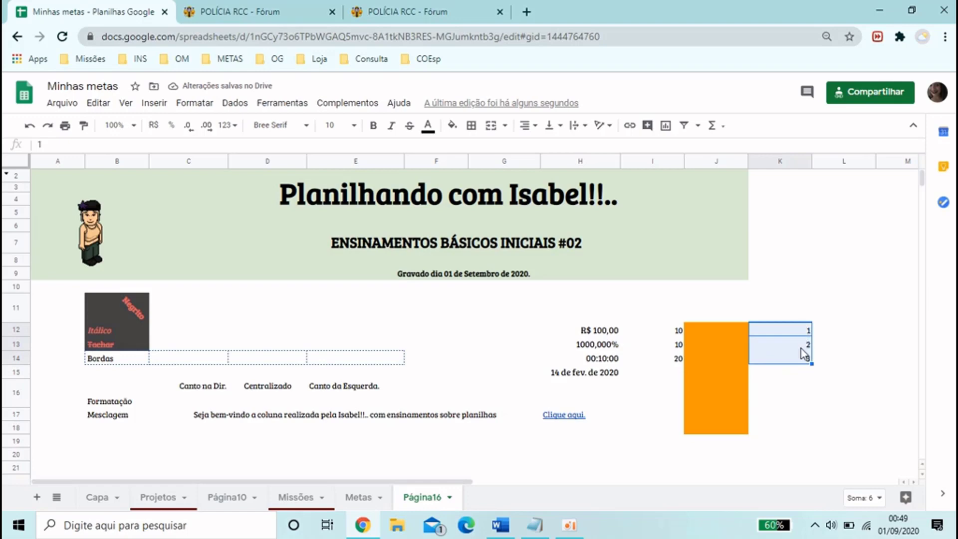
{"action": "left_click_drag", "start_coordinate": [814, 363], "coordinate": [808, 434]}
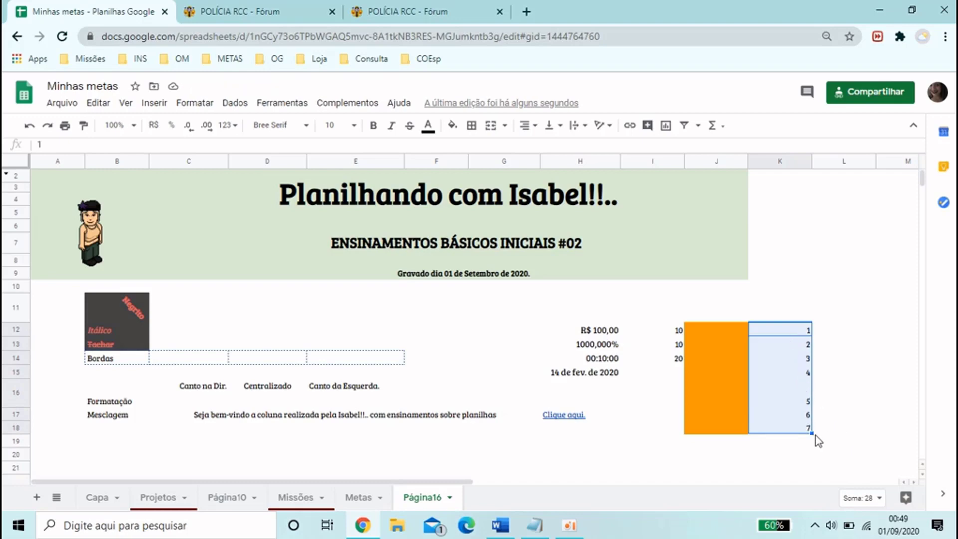
{"action": "left_click_drag", "start_coordinate": [812, 433], "coordinate": [812, 398]}
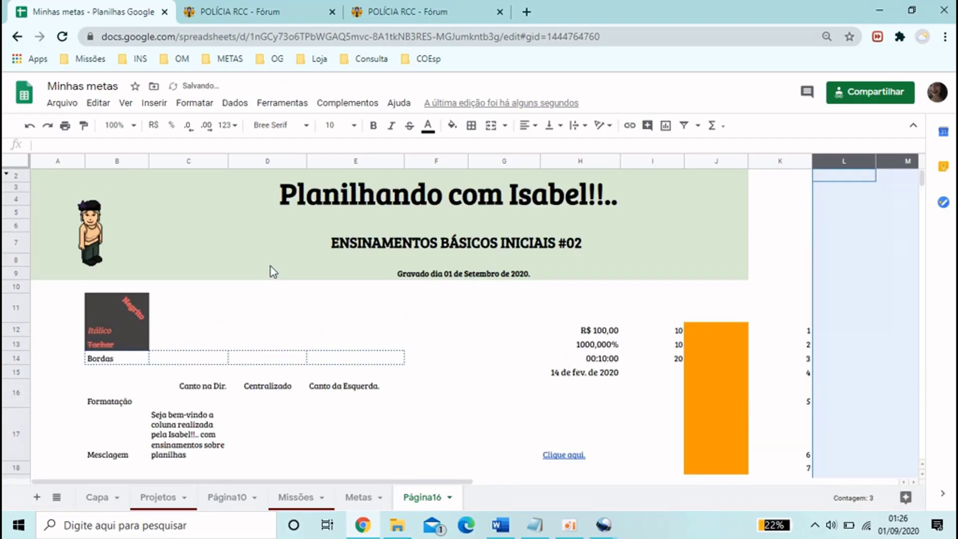
Delete columns L to Z from the Página16 sheet
{"action": "left_click", "coordinate": [844, 259]}
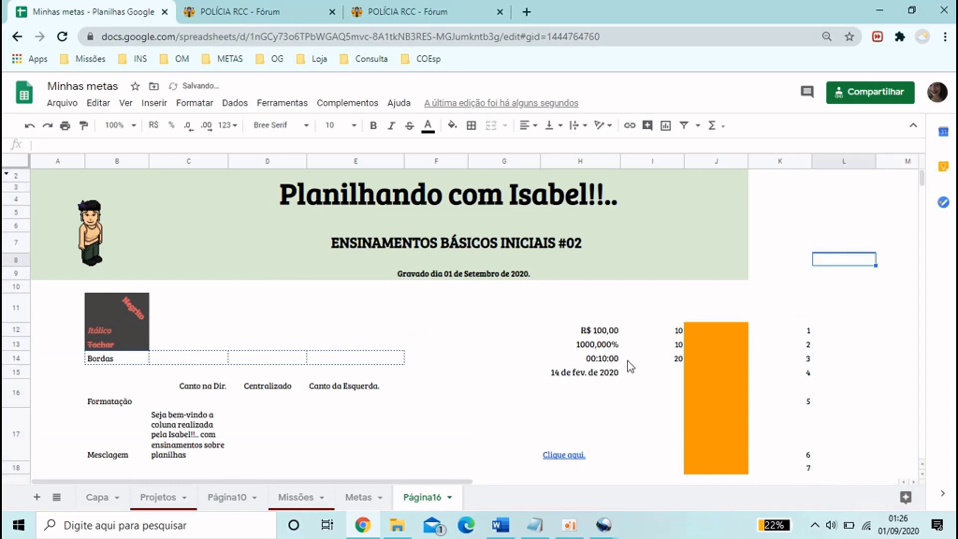
{"action": "left_click_drag", "start_coordinate": [447, 483], "coordinate": [675, 483]}
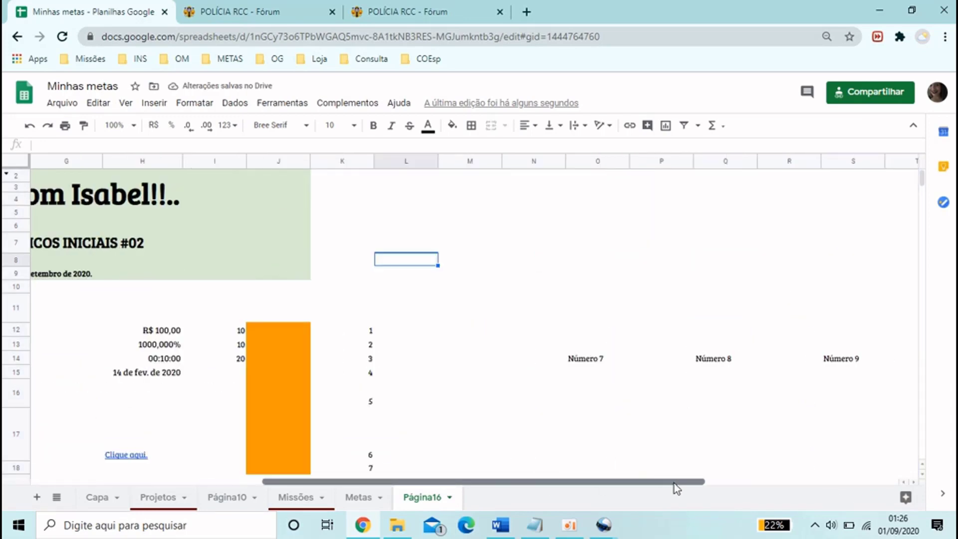
{"action": "left_click_drag", "start_coordinate": [408, 162], "coordinate": [899, 160]}
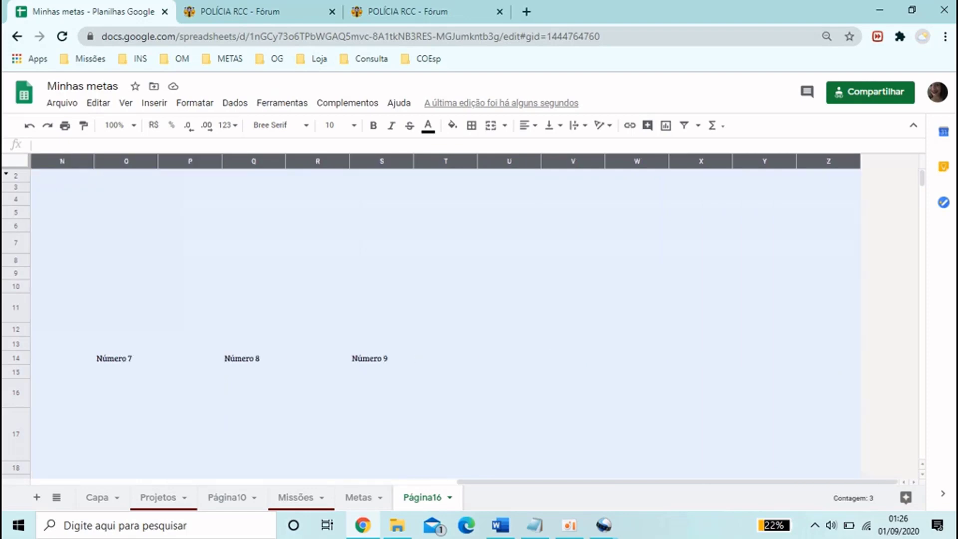
{"action": "right_click", "coordinate": [829, 160]}
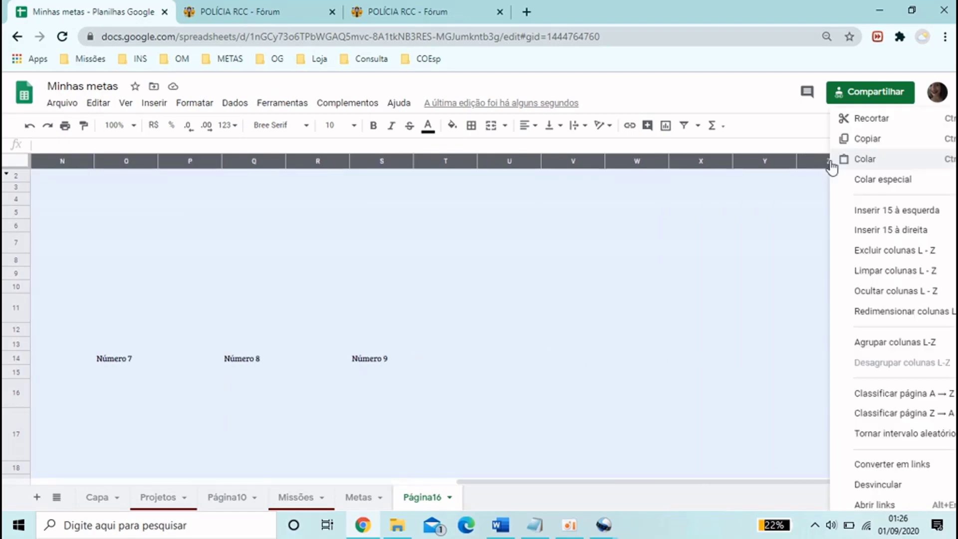
{"action": "left_click", "coordinate": [887, 251]}
{"action": "left_click", "coordinate": [341, 393]}
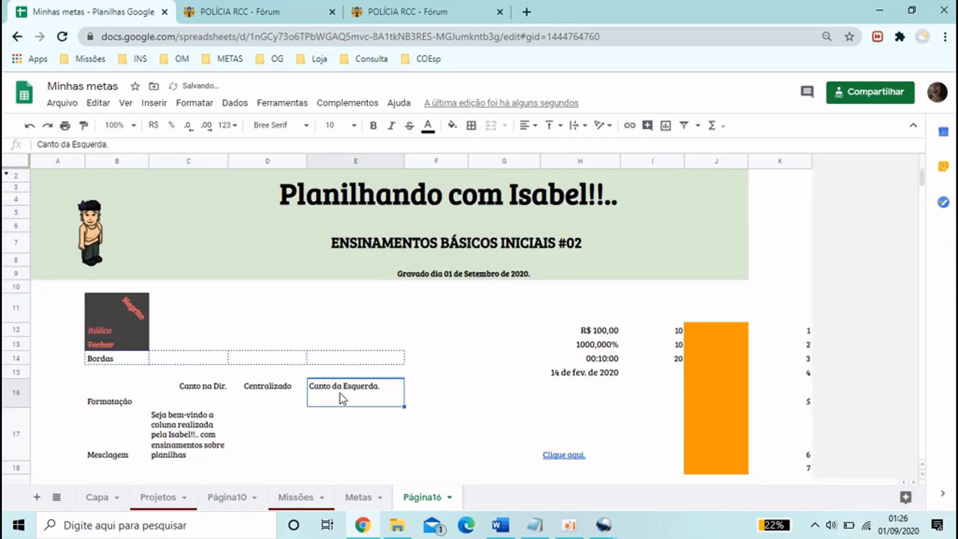
Turn the gridlines on the Página16 sheet back on
{"action": "scroll", "coordinate": [341, 393], "scroll_direction": "down", "scroll_amount": 8}
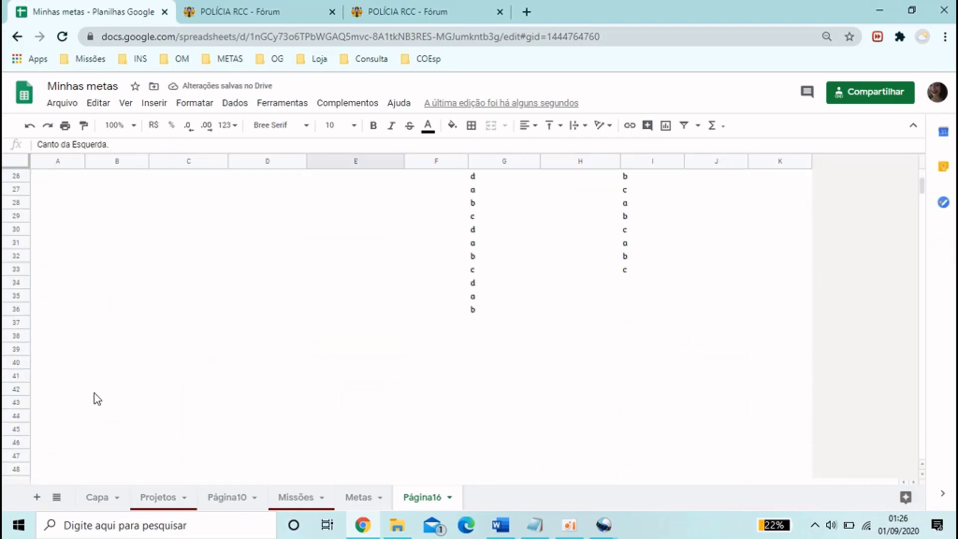
{"action": "scroll", "coordinate": [75, 397], "scroll_direction": "up", "scroll_amount": 3}
{"action": "scroll", "coordinate": [75, 394], "scroll_direction": "up", "scroll_amount": 5}
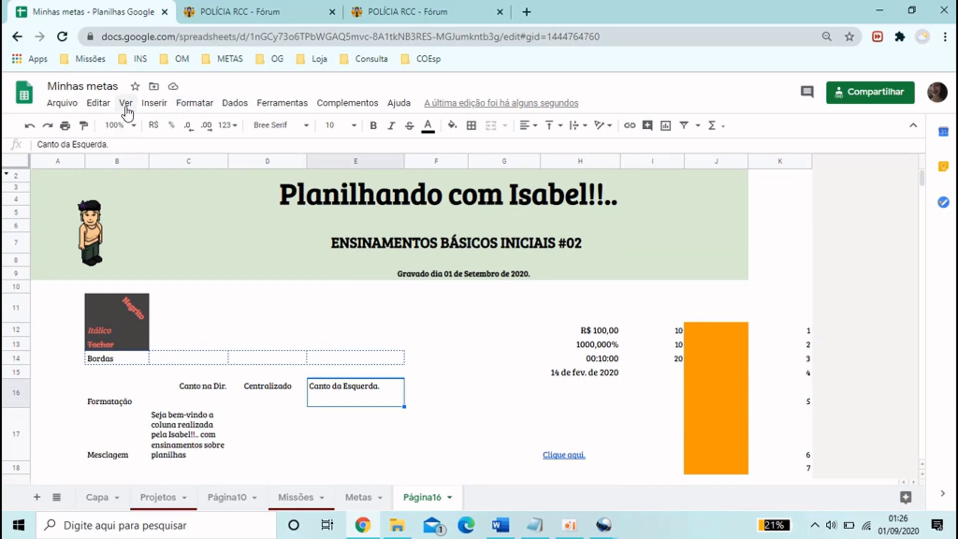
{"action": "left_click", "coordinate": [249, 306]}
{"action": "left_click", "coordinate": [313, 296]}
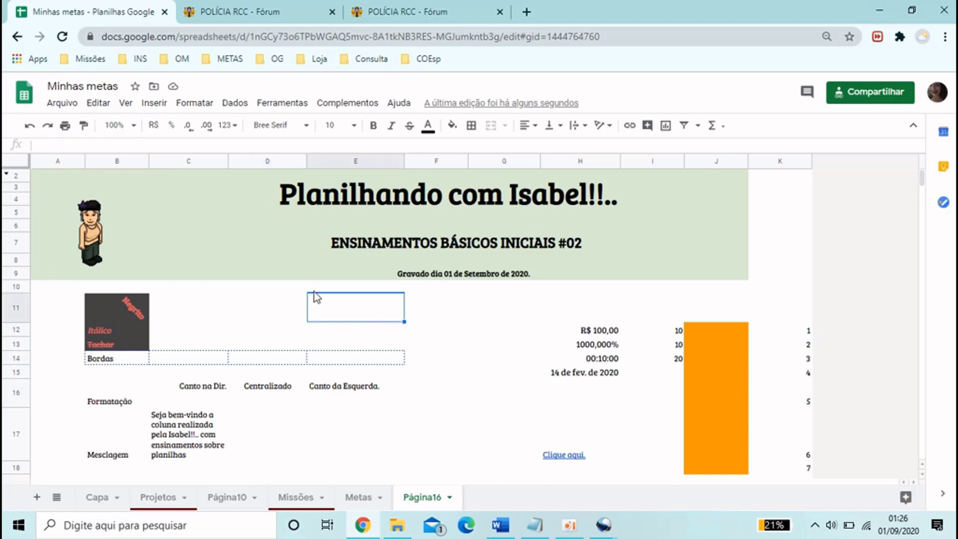
{"action": "left_click", "coordinate": [131, 105]}
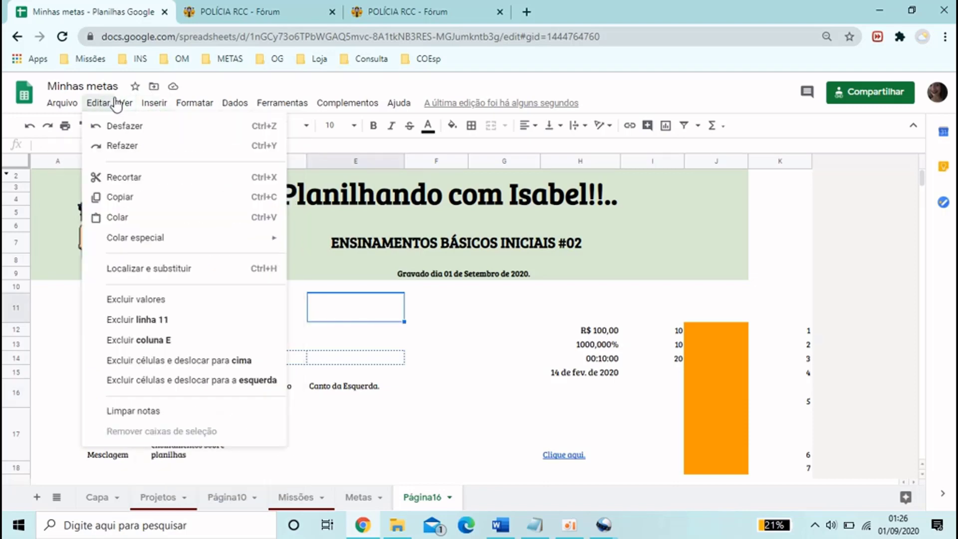
{"action": "left_click", "coordinate": [180, 156]}
{"action": "left_click", "coordinate": [421, 331]}
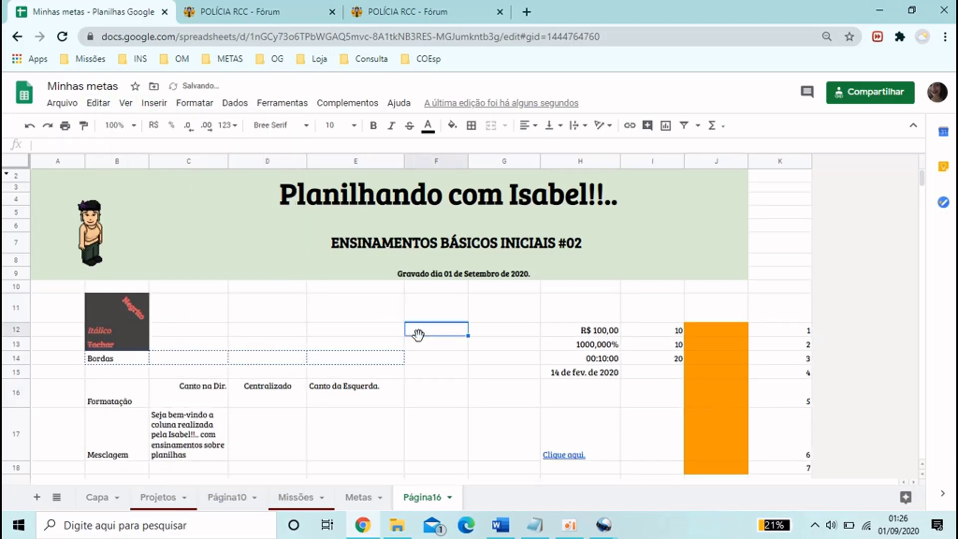
{"action": "left_click", "coordinate": [775, 228]}
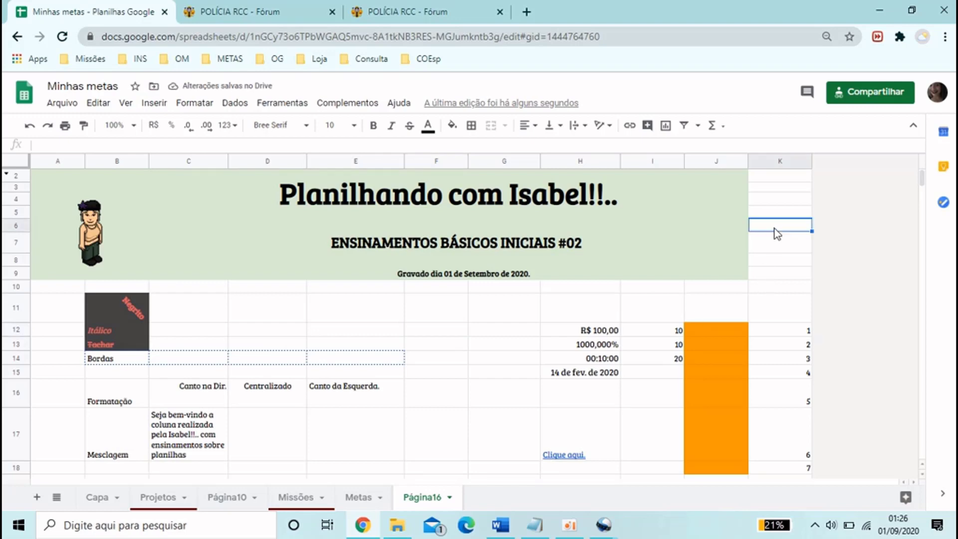